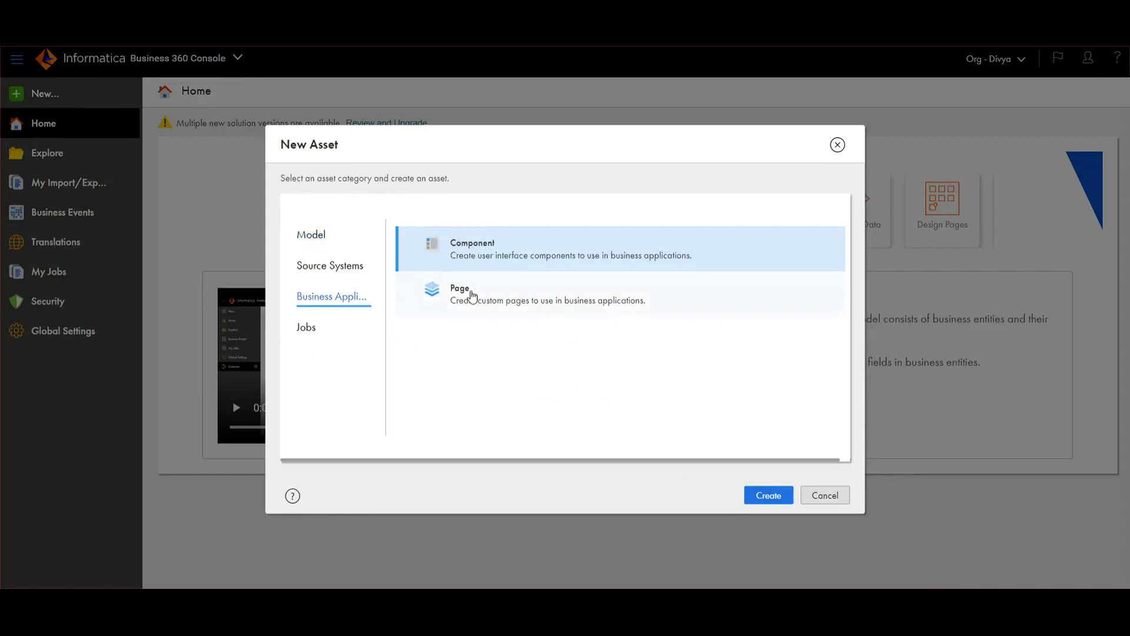
Start a new Page asset with the display name Demo_record_view for the Person business entity.
{"action": "left_click", "coordinate": [469, 294]}
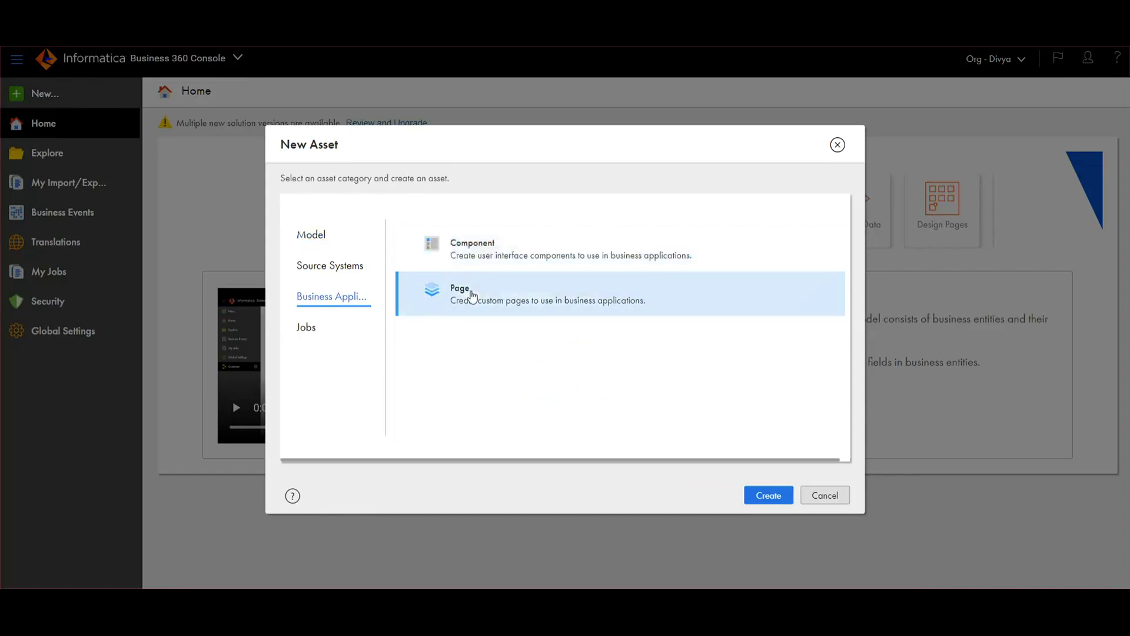
{"action": "left_click", "coordinate": [767, 497]}
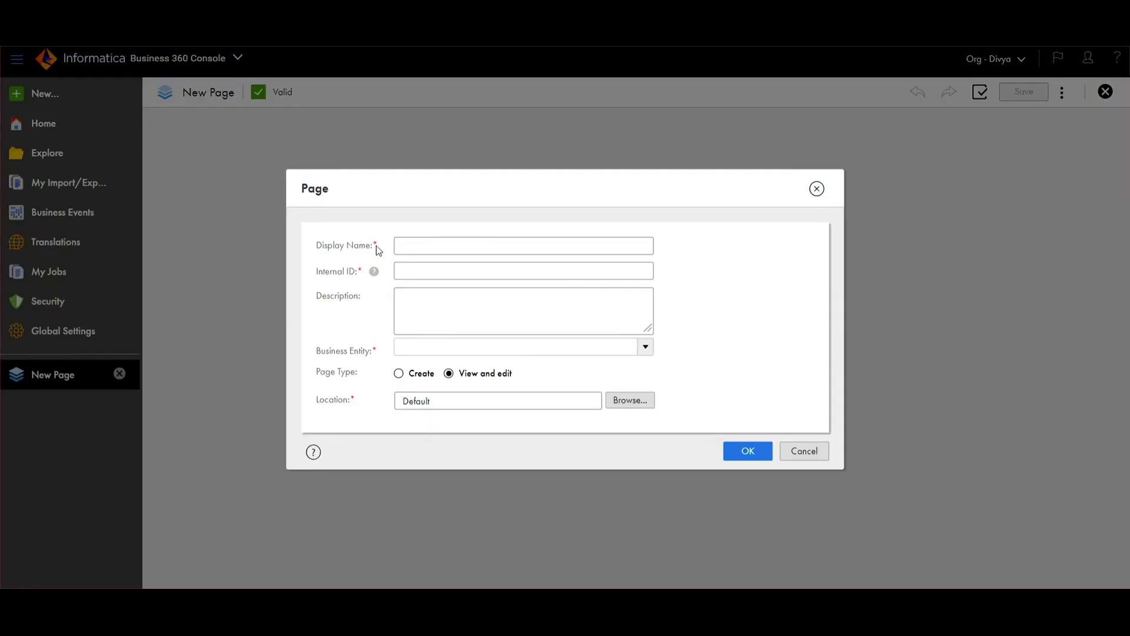
{"action": "left_click", "coordinate": [420, 246]}
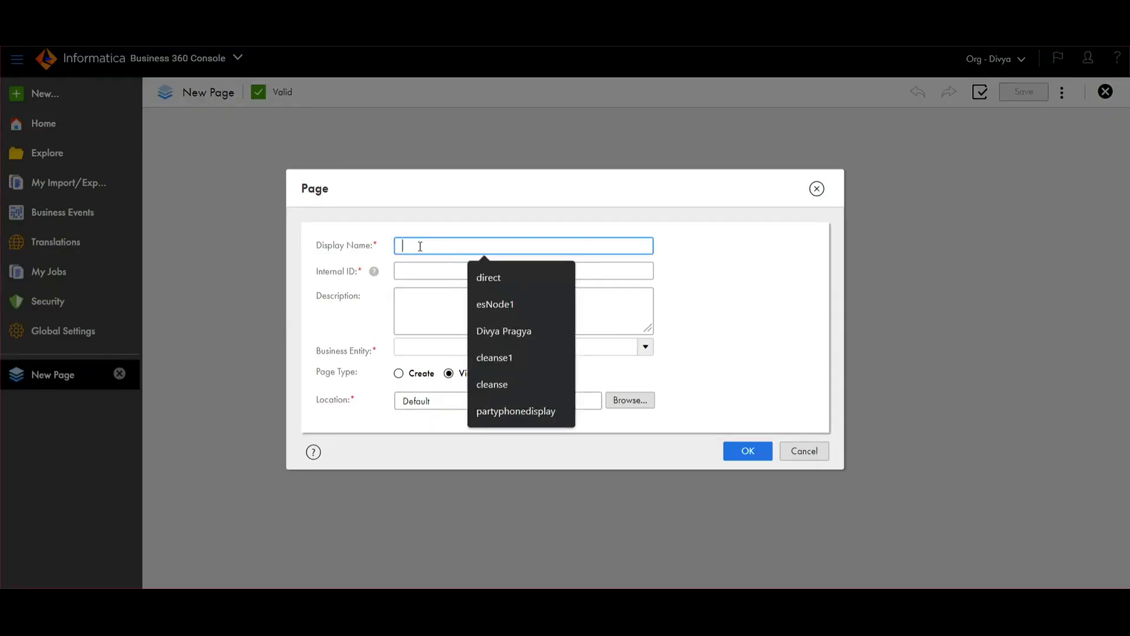
{"action": "type", "text": "Demo_re"}
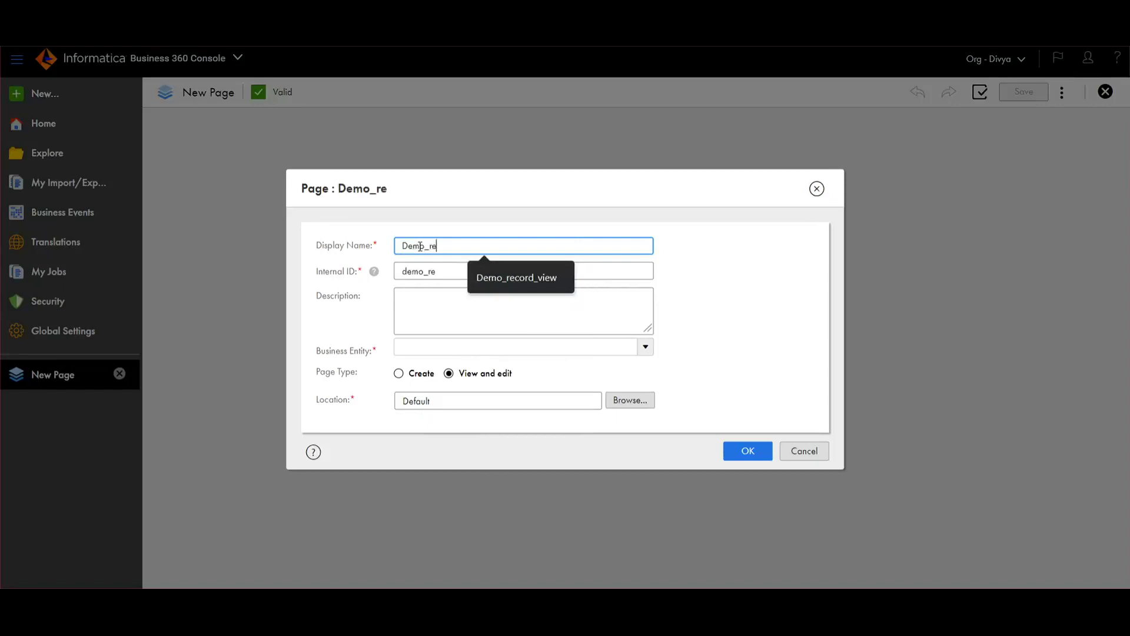
{"action": "type", "text": "cord_view"}
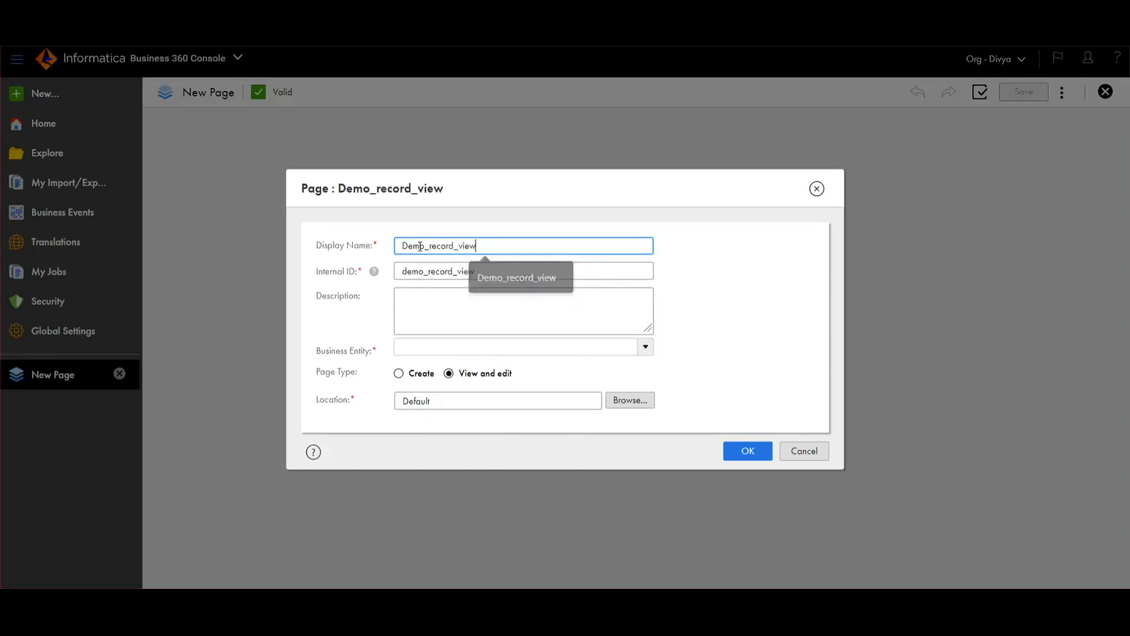
{"action": "left_click", "coordinate": [517, 346]}
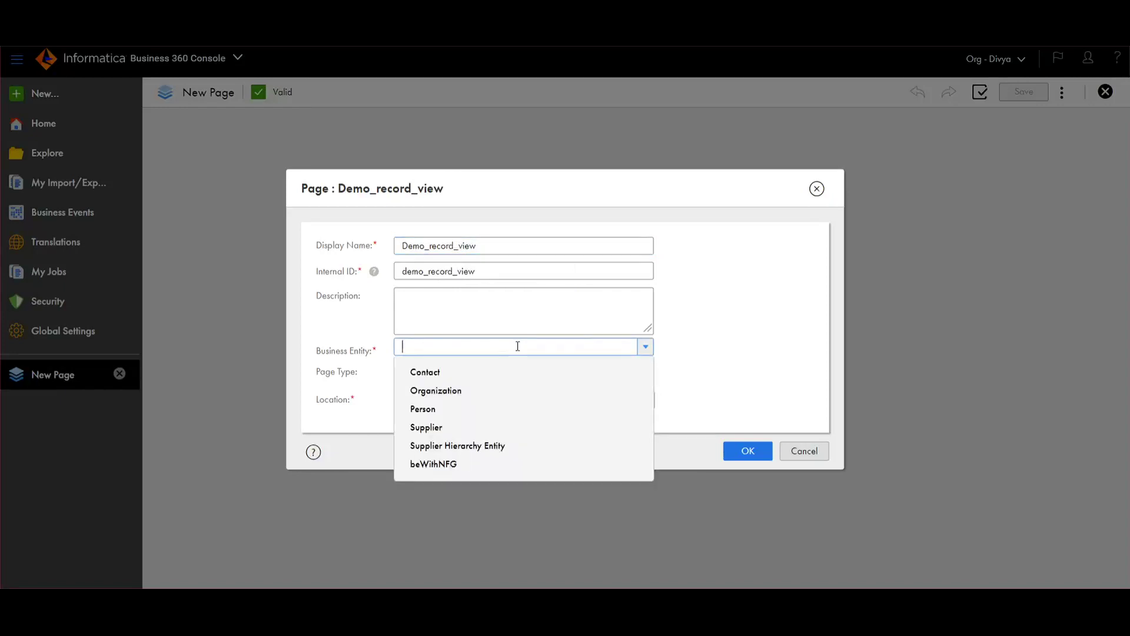
{"action": "left_click", "coordinate": [426, 412]}
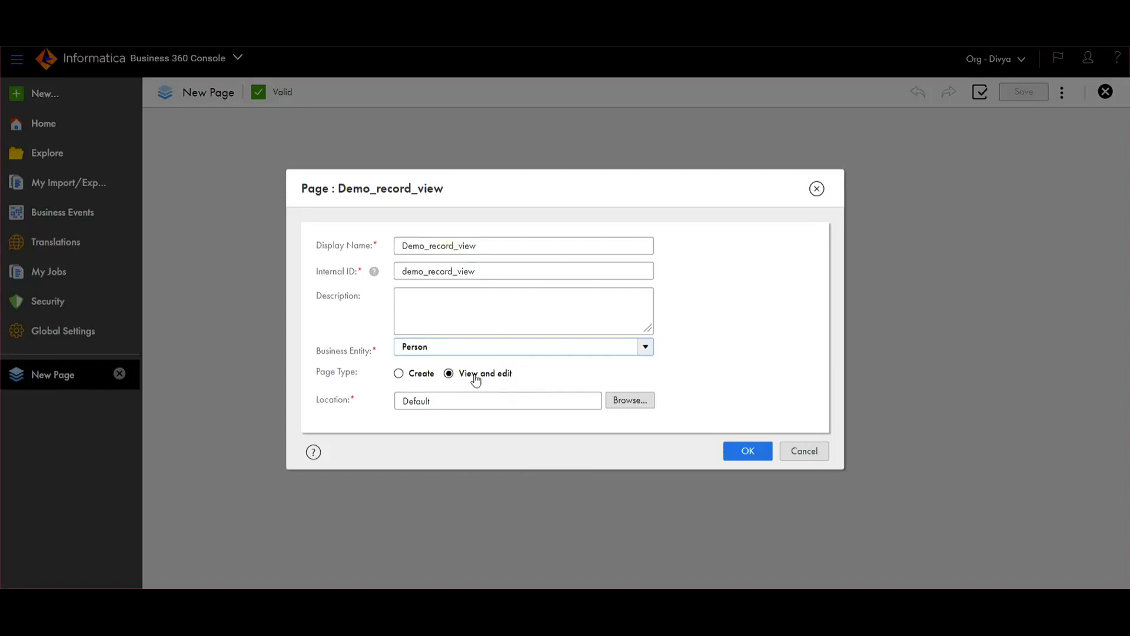
Set the page's location to the name-prefixed Customer360 project and confirm the page's creation.
{"action": "left_click", "coordinate": [627, 399]}
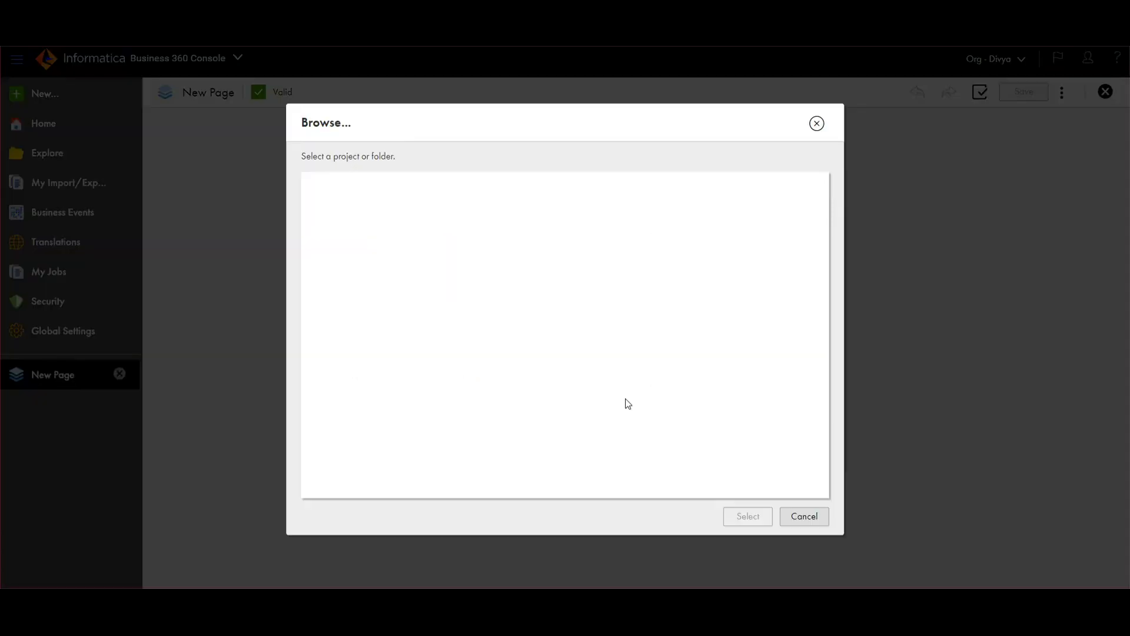
{"action": "left_click", "coordinate": [391, 275]}
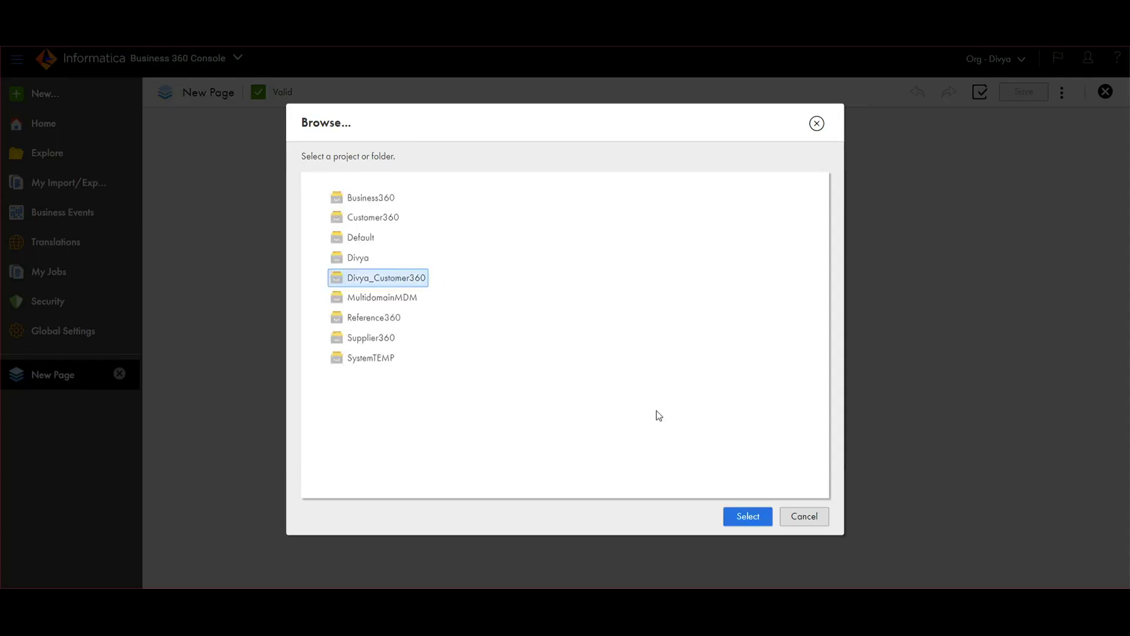
{"action": "left_click", "coordinate": [746, 516]}
{"action": "left_click", "coordinate": [743, 453]}
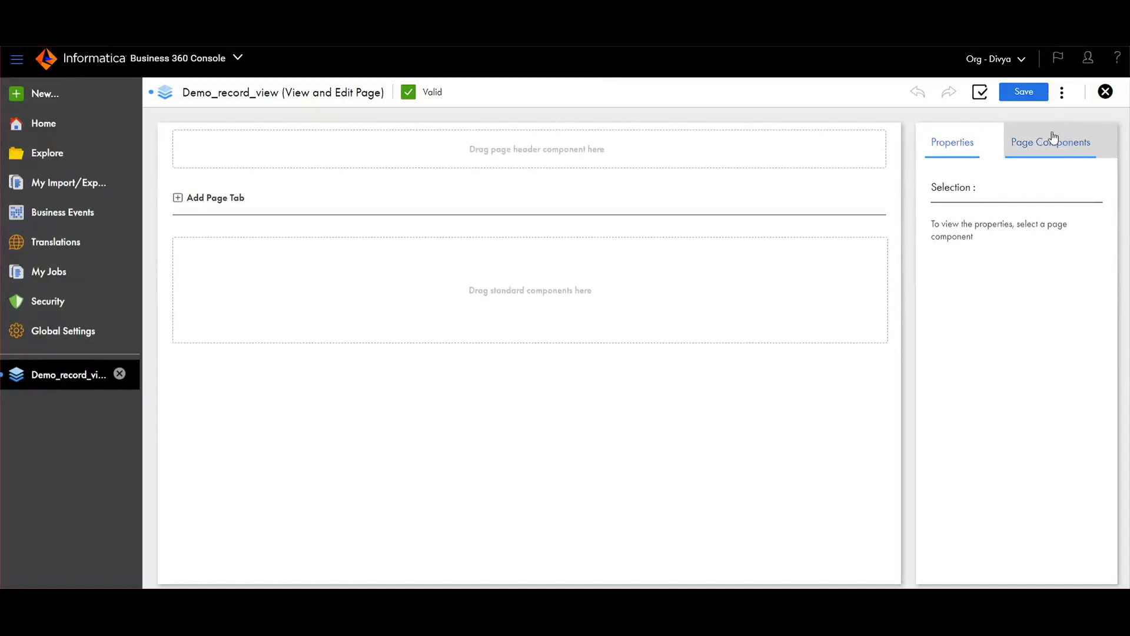
Add a Page Header component to the page and set its highlighted field to Full Name.
{"action": "left_click", "coordinate": [1037, 141]}
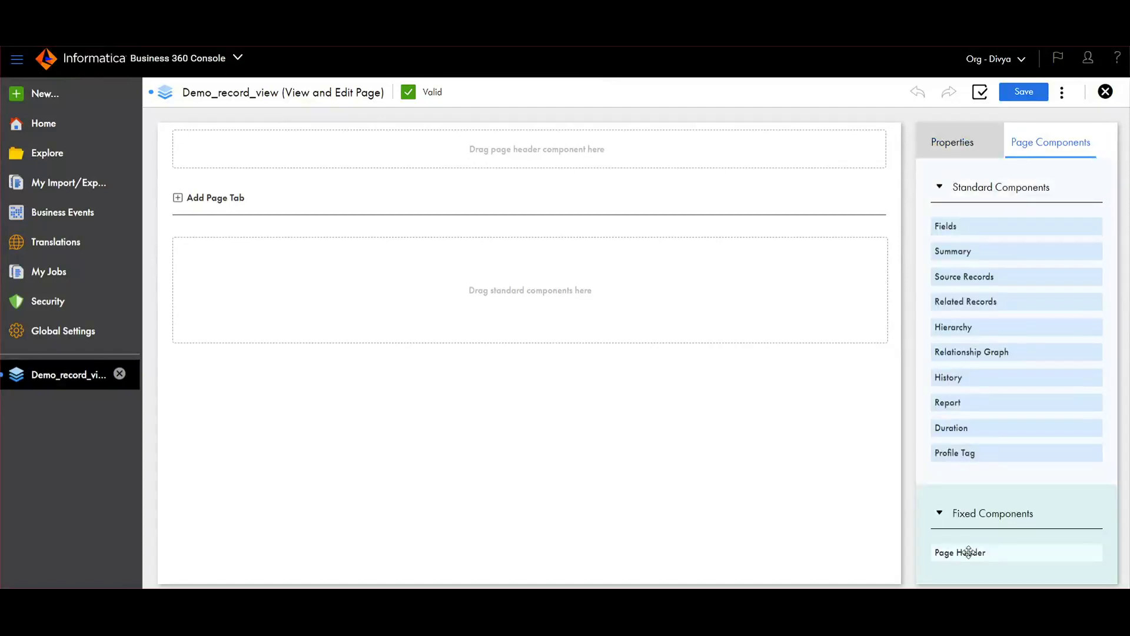
{"action": "left_click_drag", "start_coordinate": [969, 552], "coordinate": [484, 148]}
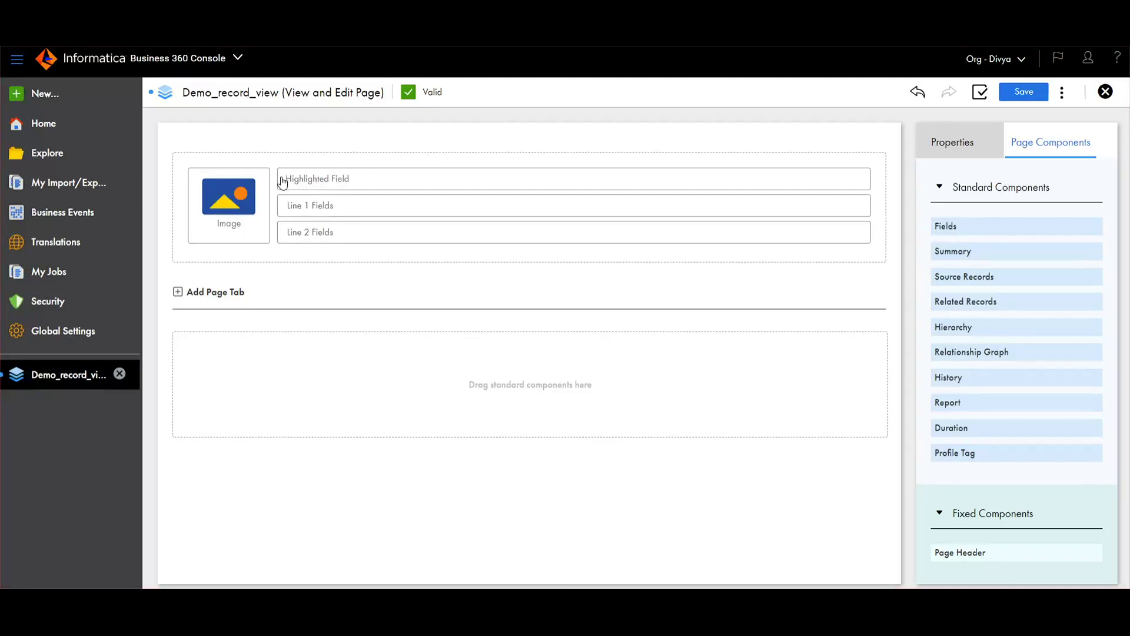
{"action": "left_click", "coordinate": [328, 180]}
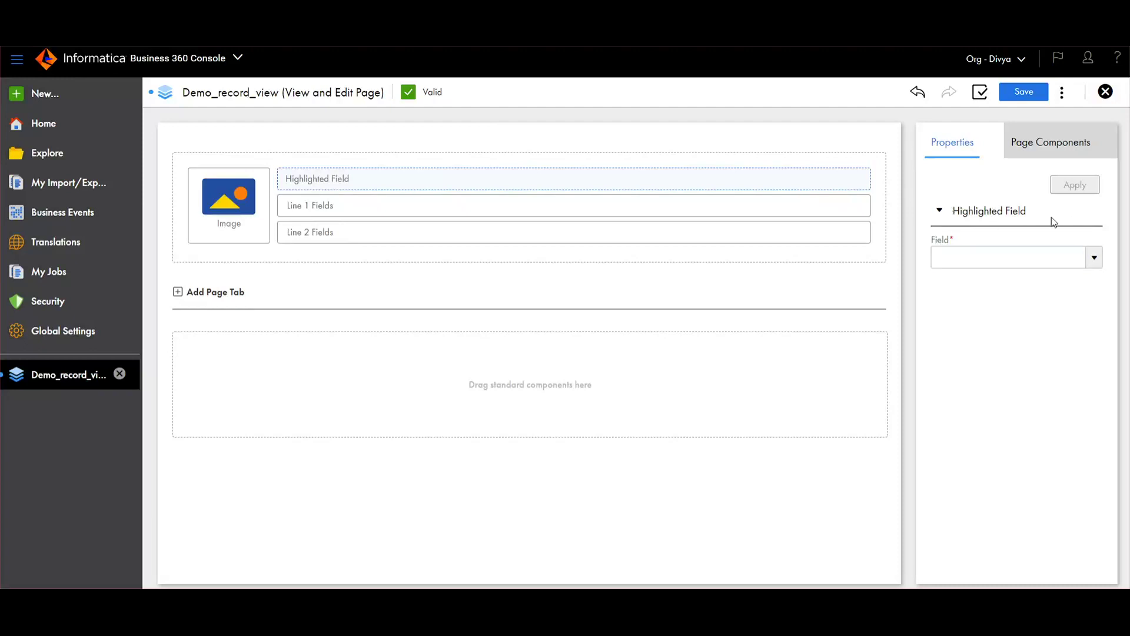
{"action": "left_click", "coordinate": [1093, 260]}
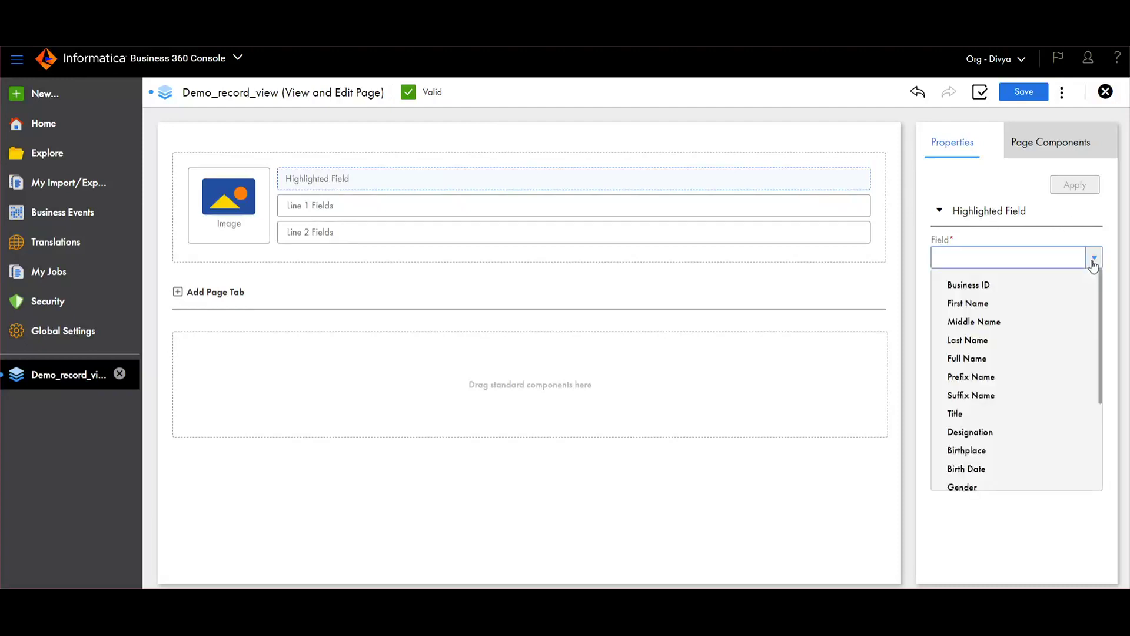
{"action": "left_click", "coordinate": [985, 361]}
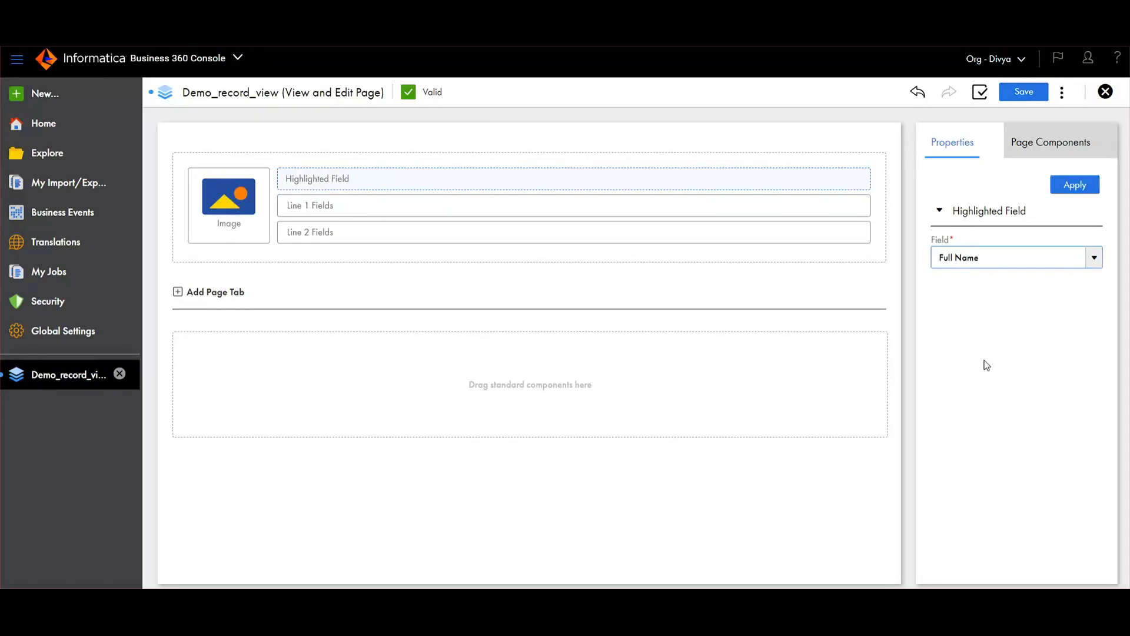
{"action": "left_click", "coordinate": [1067, 192]}
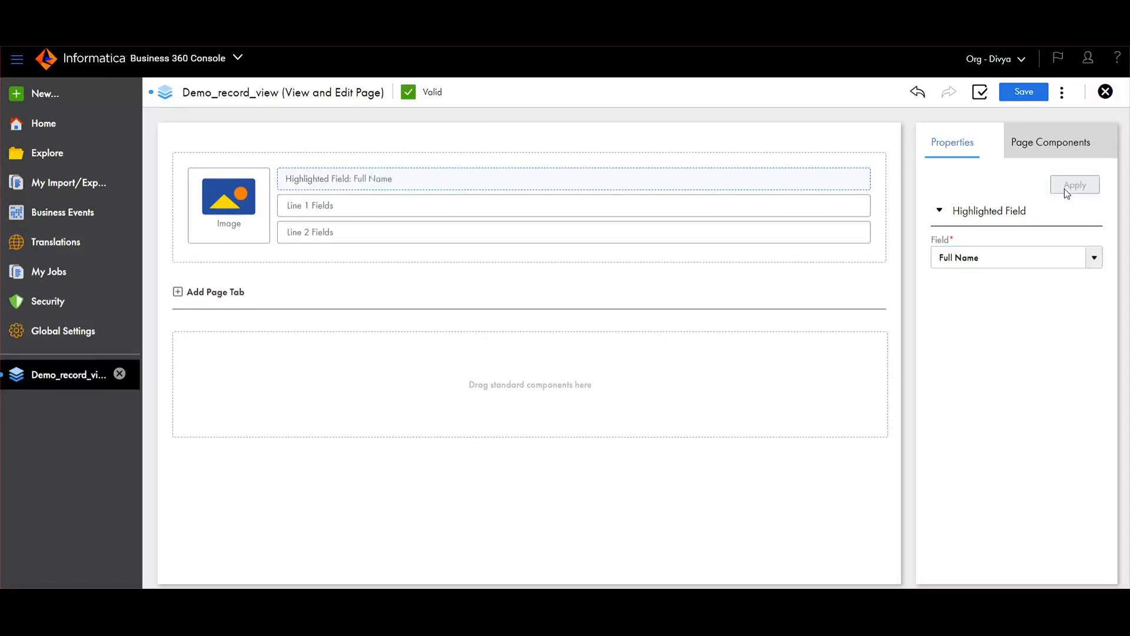
Assign the Title field to Line 1 of the page header and apply it.
{"action": "left_click", "coordinate": [338, 215]}
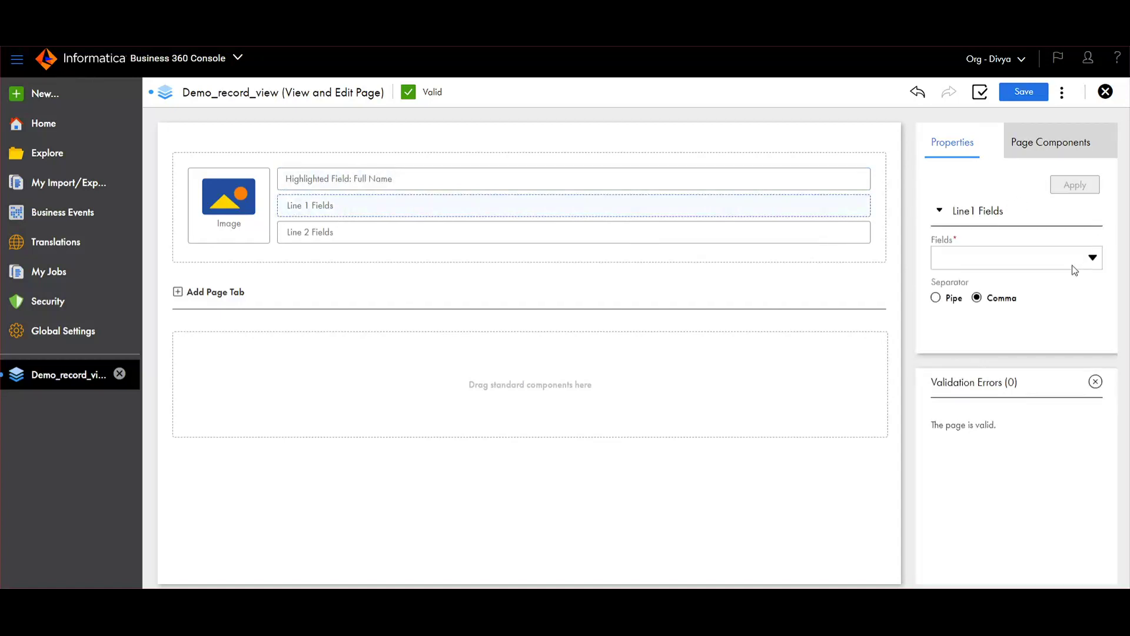
{"action": "left_click", "coordinate": [1093, 257]}
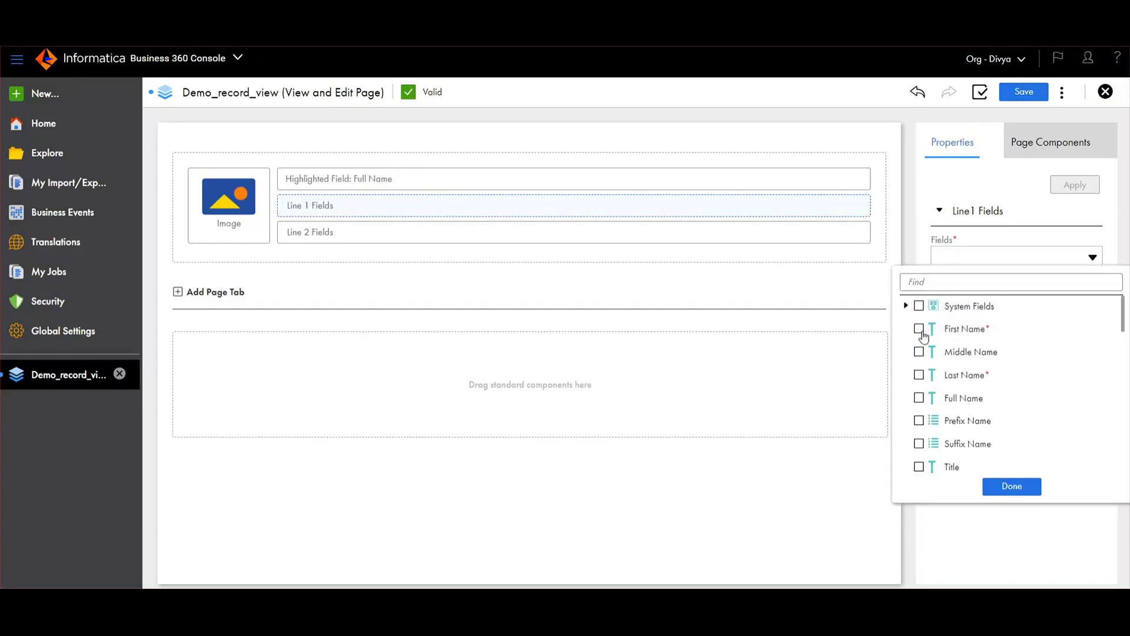
{"action": "left_click", "coordinate": [919, 468]}
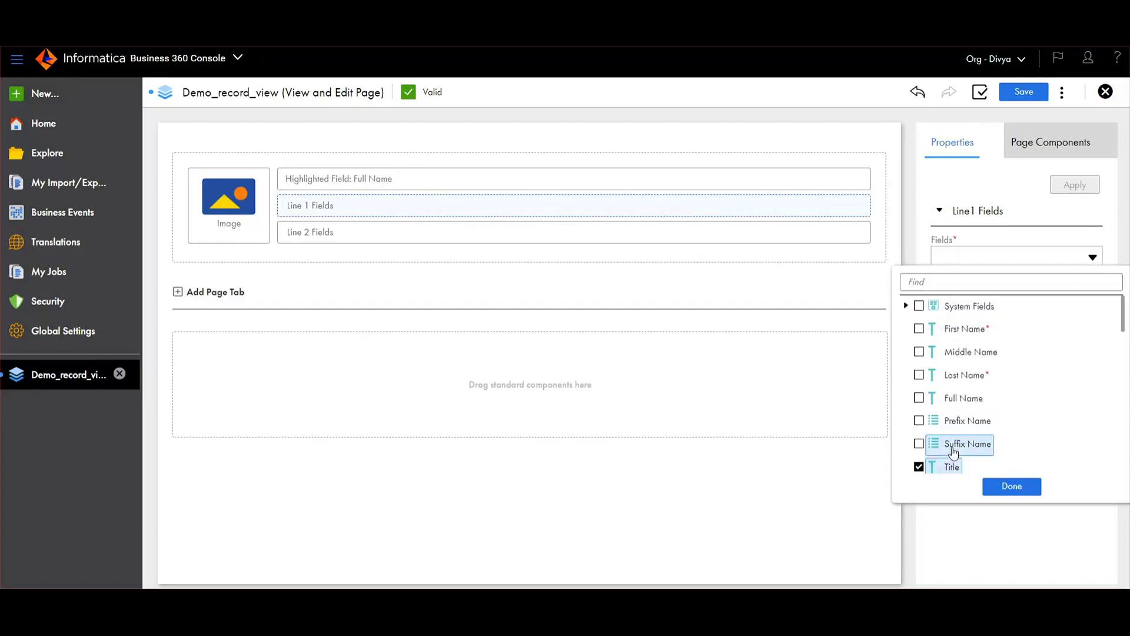
{"action": "scroll", "coordinate": [947, 448], "scroll_direction": "down", "scroll_amount": 2}
{"action": "left_click", "coordinate": [1009, 487]}
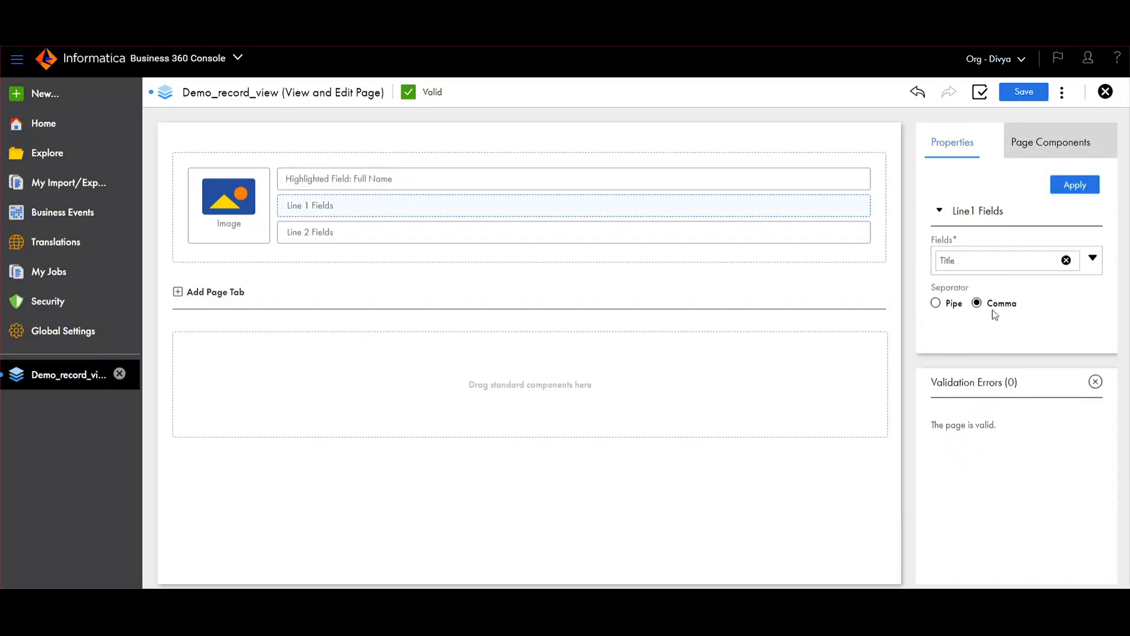
{"action": "left_click", "coordinate": [1070, 186]}
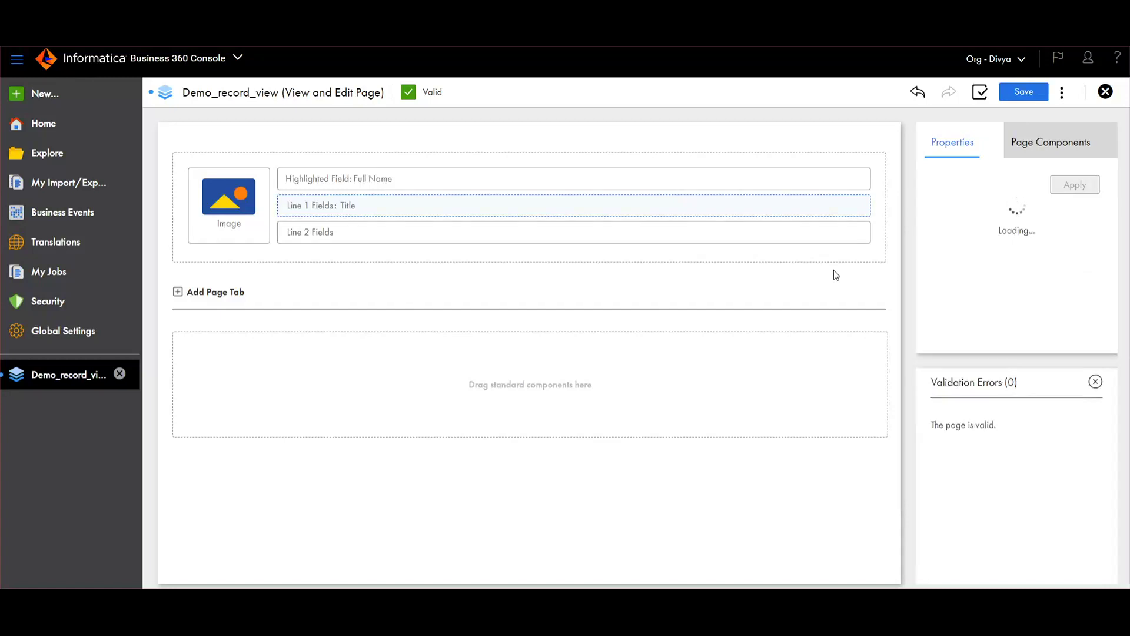
Assign the Designation field to Line 2 of the page header and apply it.
{"action": "left_click", "coordinate": [579, 238]}
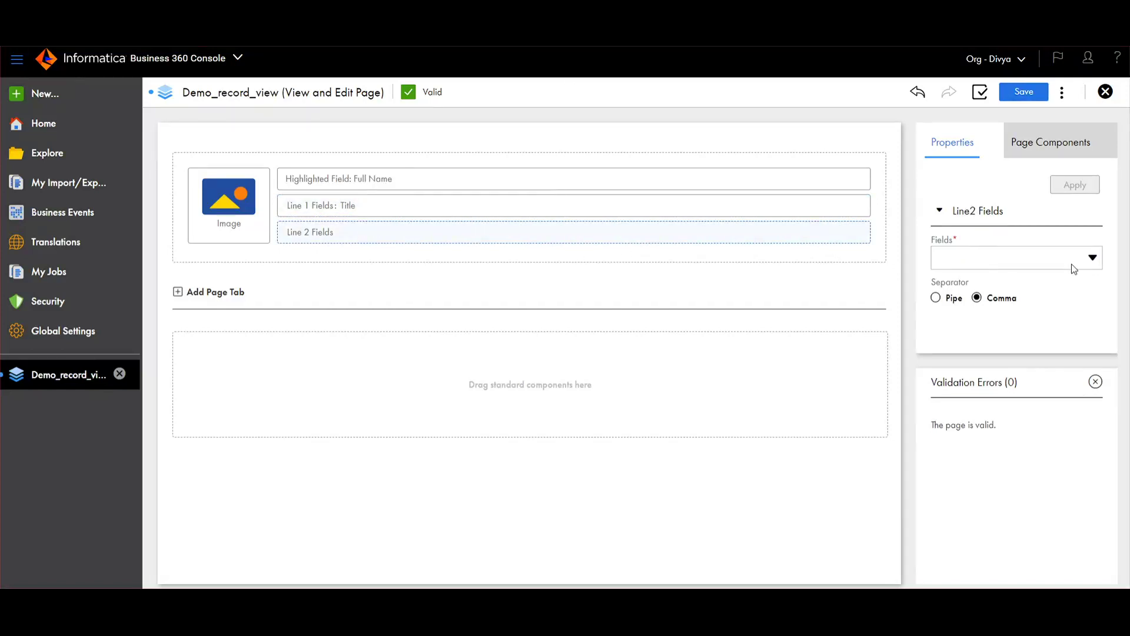
{"action": "left_click", "coordinate": [1091, 258]}
{"action": "scroll", "coordinate": [1000, 365], "scroll_direction": "down", "scroll_amount": 1}
{"action": "scroll", "coordinate": [971, 401], "scroll_direction": "down", "scroll_amount": 1}
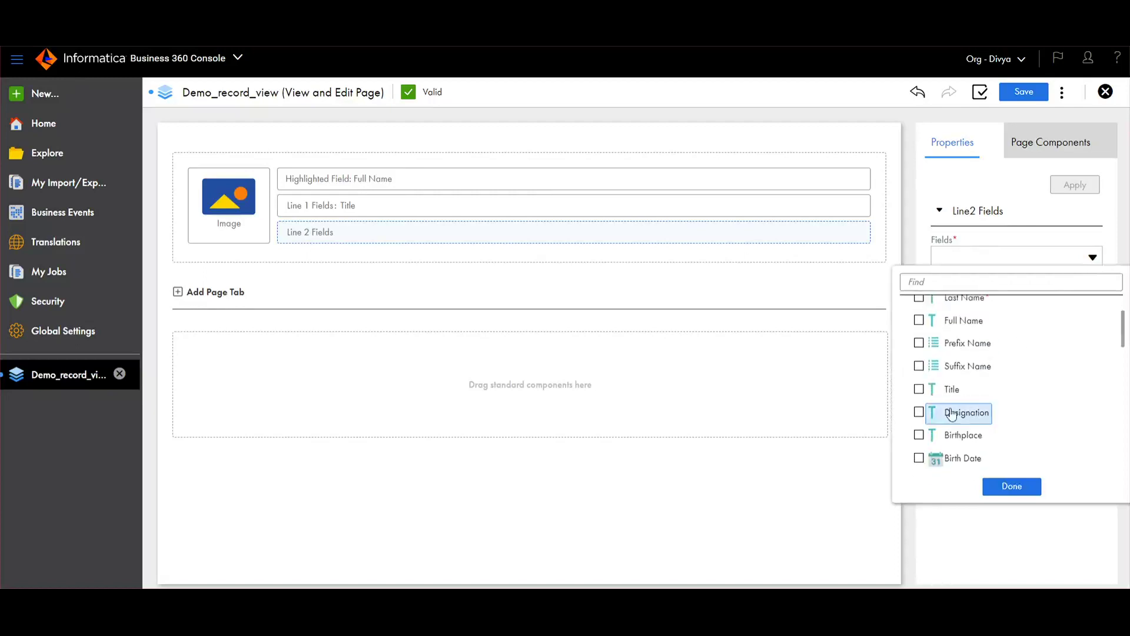
{"action": "left_click", "coordinate": [919, 412]}
{"action": "left_click", "coordinate": [1010, 486]}
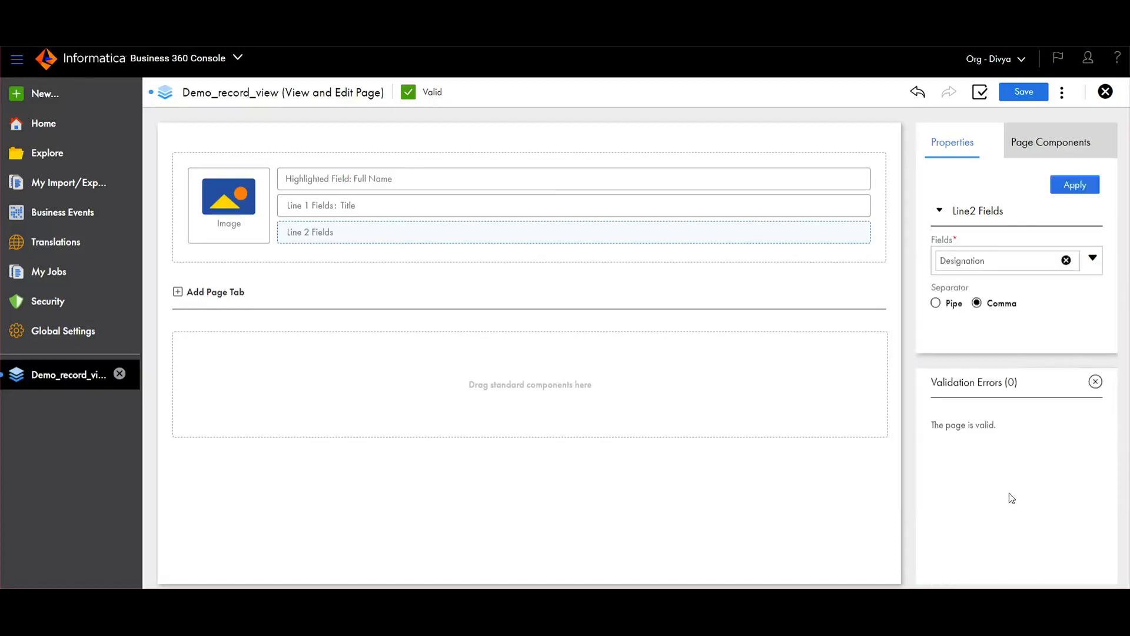
{"action": "left_click", "coordinate": [1074, 186]}
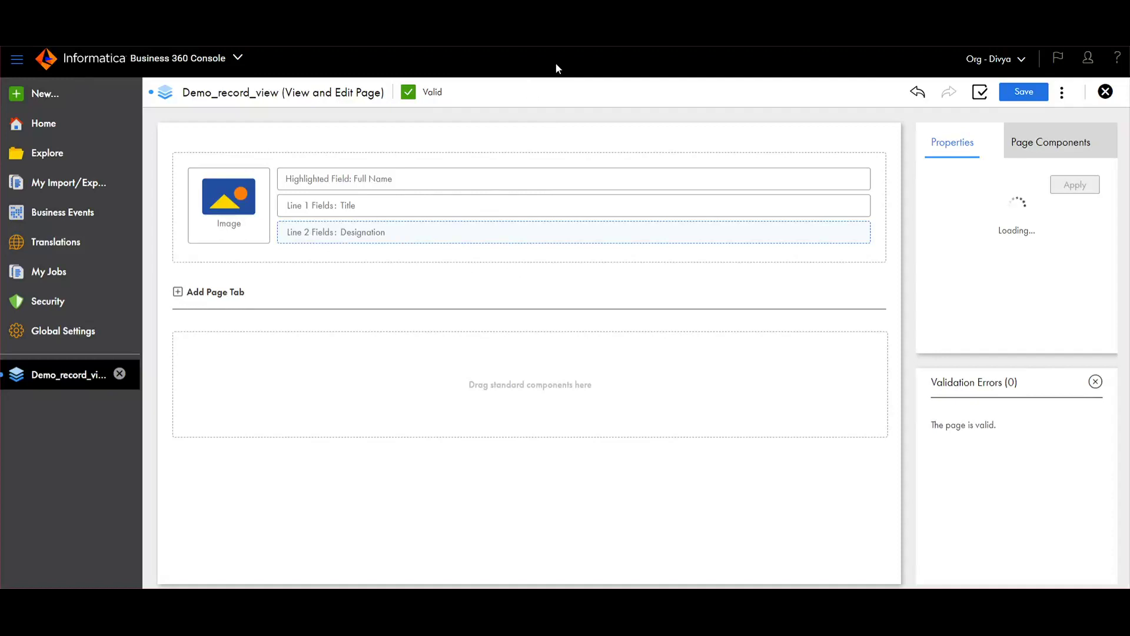
Split the standard components container below the header into two equal columns.
{"action": "left_click", "coordinate": [516, 388]}
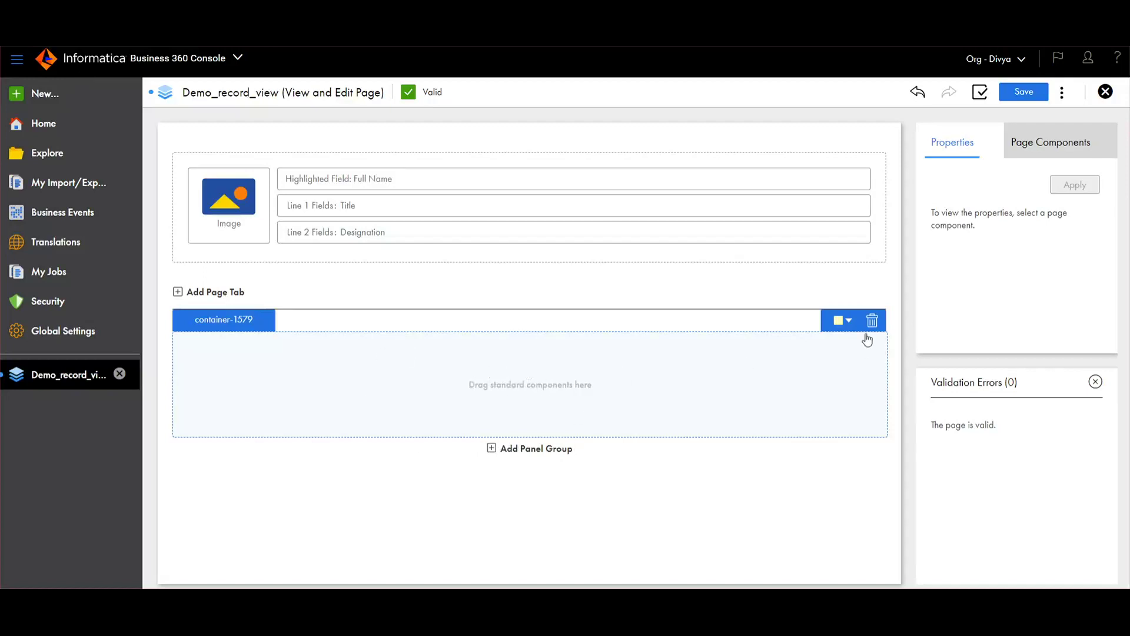
{"action": "left_click", "coordinate": [846, 325]}
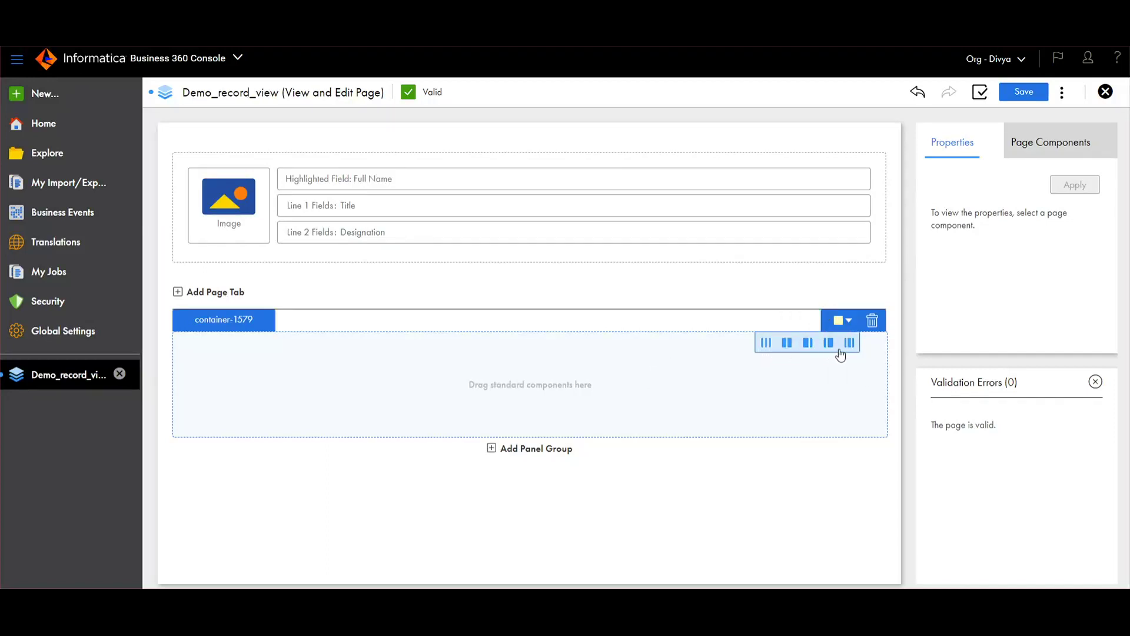
{"action": "left_click", "coordinate": [786, 346]}
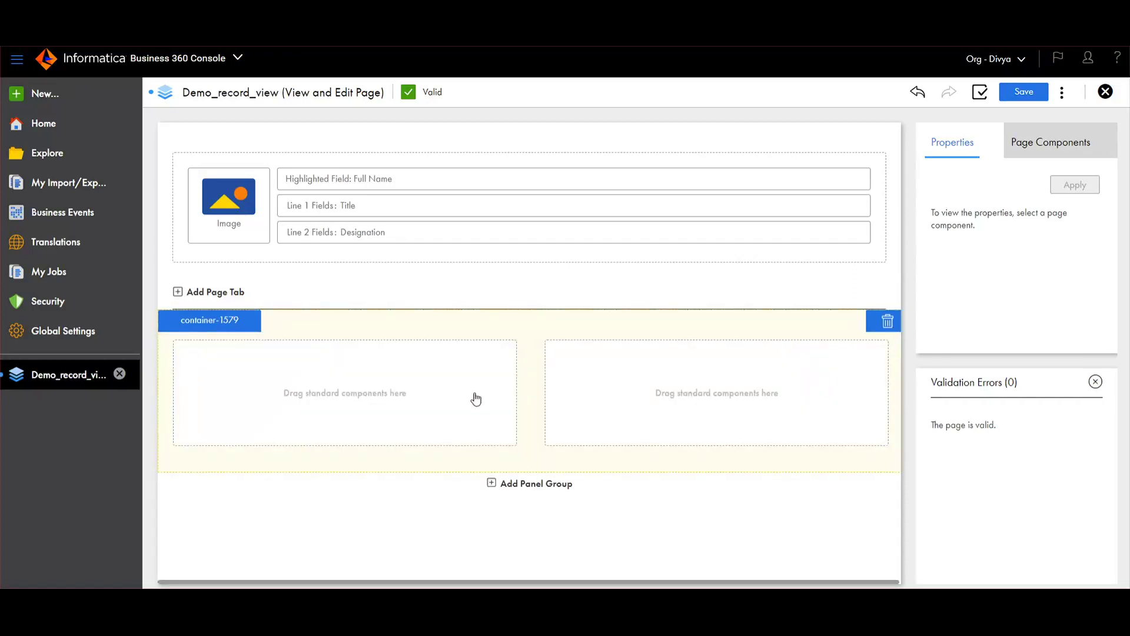
Place a Fields component in the first of the two column containers.
{"action": "left_click", "coordinate": [382, 397]}
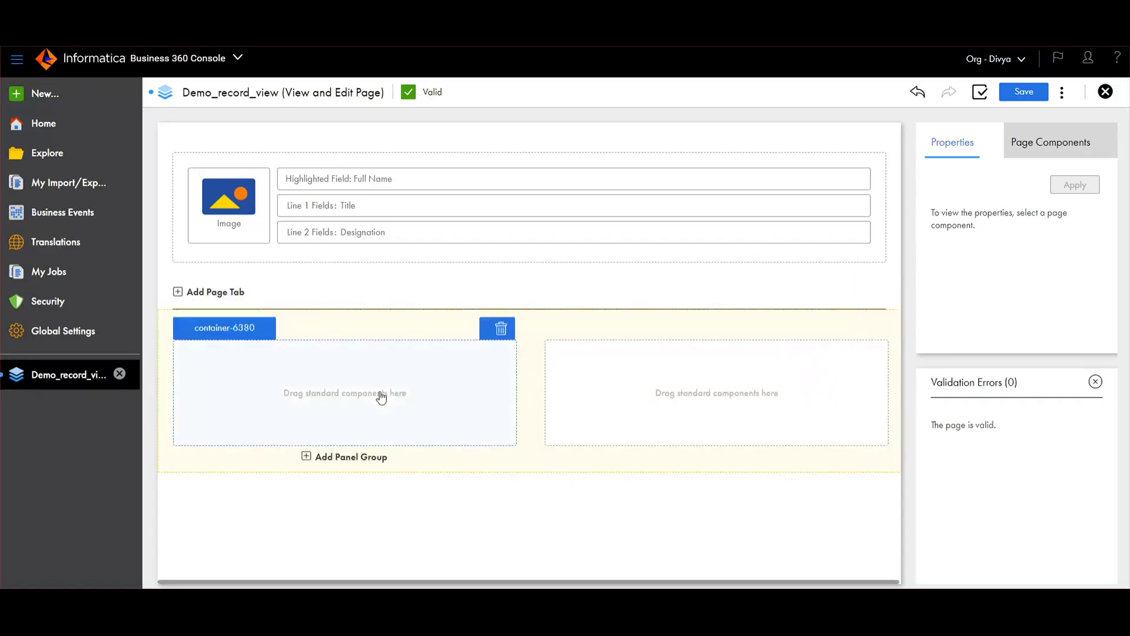
{"action": "left_click", "coordinate": [606, 390]}
{"action": "left_click", "coordinate": [483, 393]}
{"action": "left_click", "coordinate": [1036, 142]}
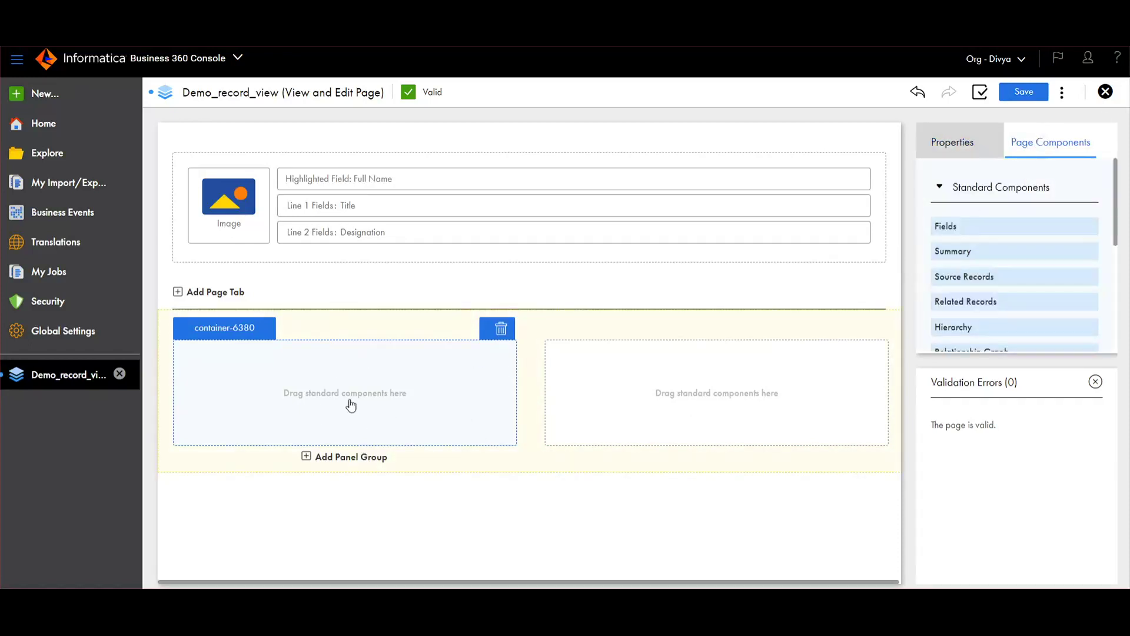
{"action": "left_click_drag", "start_coordinate": [954, 226], "coordinate": [277, 397]}
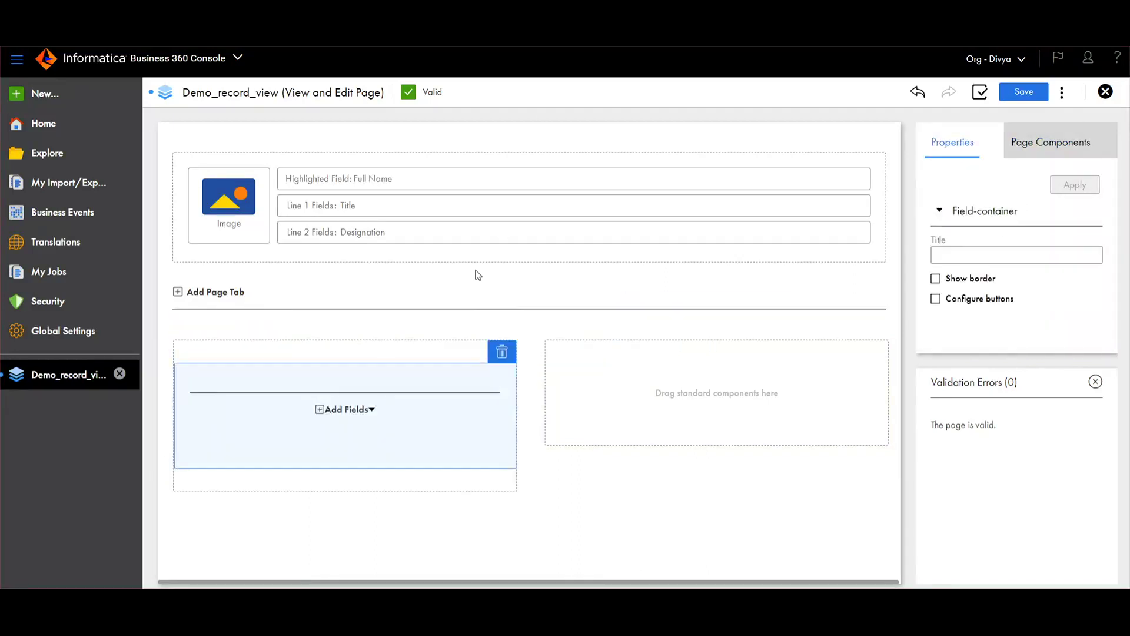
Select First Name, Middle Name, Last Name, Full Name, Prefix Name, Suffix Name, Title and Designation as fields for the first column's Fields component.
{"action": "left_click", "coordinate": [330, 410]}
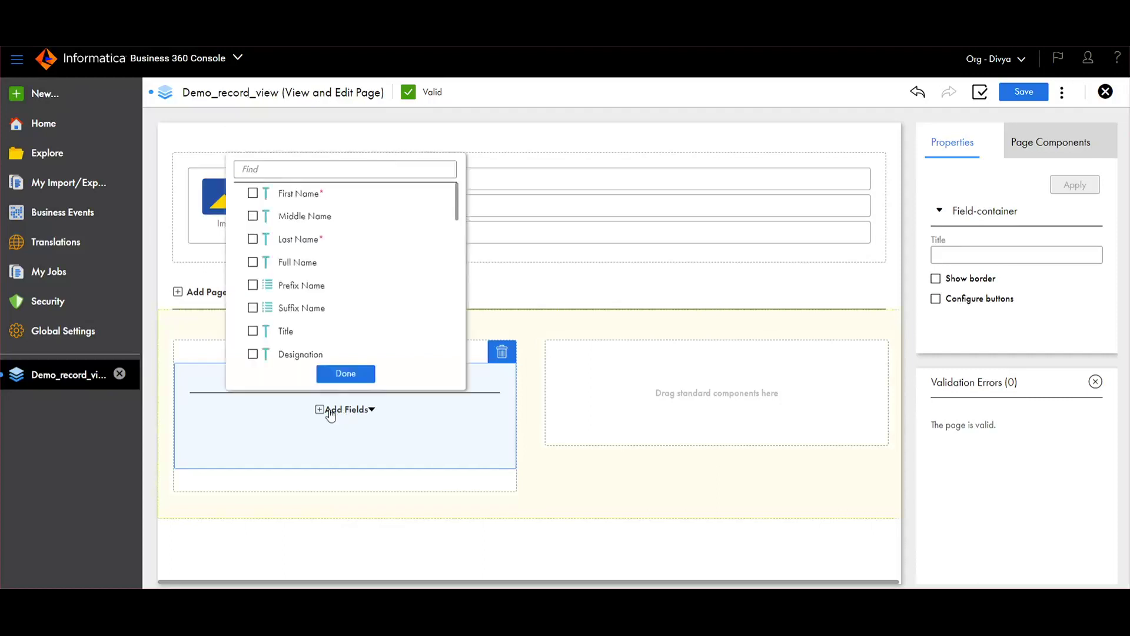
{"action": "left_click", "coordinate": [252, 195]}
{"action": "left_click", "coordinate": [252, 218]}
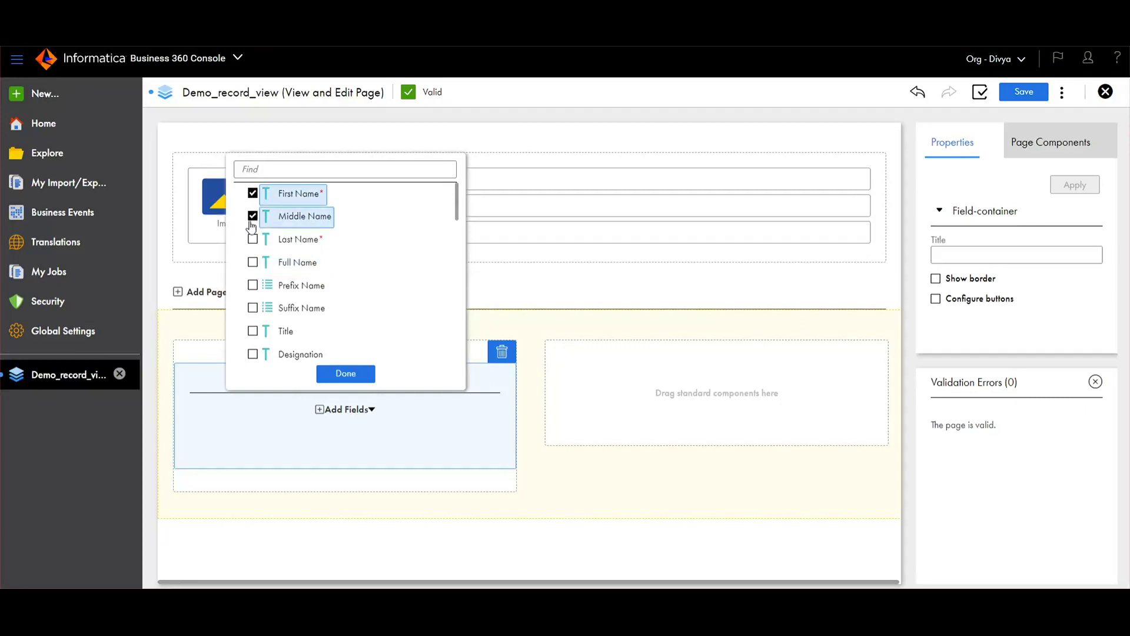
{"action": "left_click", "coordinate": [253, 240]}
{"action": "left_click", "coordinate": [252, 263]}
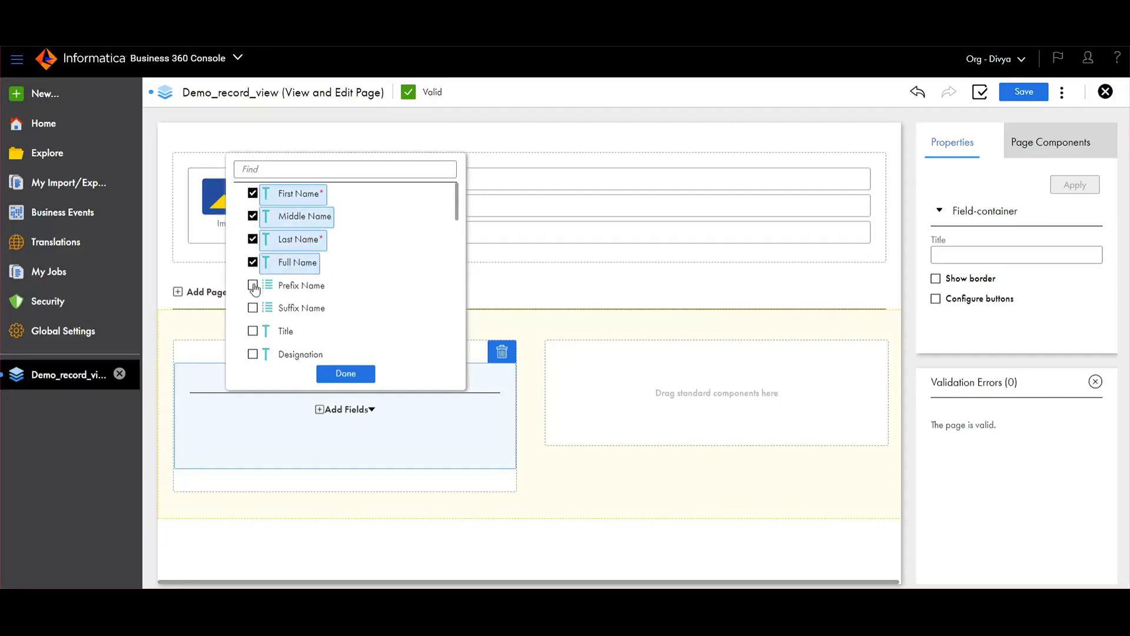
{"action": "left_click", "coordinate": [252, 286]}
{"action": "scroll", "coordinate": [254, 304], "scroll_direction": "down", "scroll_amount": 1}
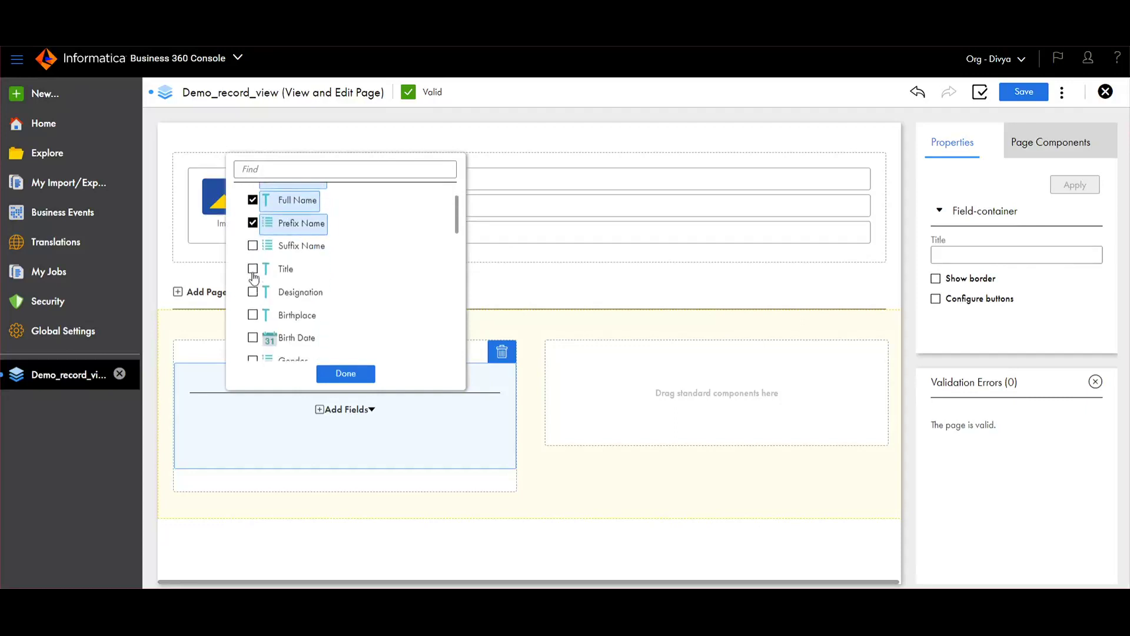
{"action": "left_click", "coordinate": [253, 268]}
{"action": "left_click", "coordinate": [253, 245]}
{"action": "left_click", "coordinate": [252, 292]}
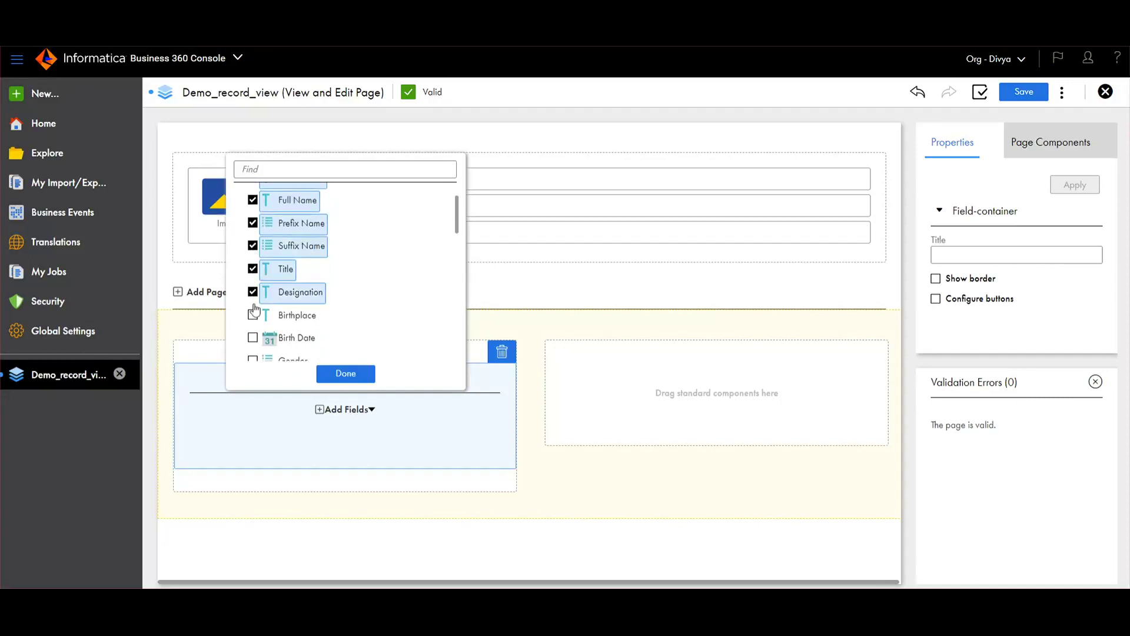
Include Birthplace, Birth Date, Gender, Image, Marital Status, country_code_test and state_code_test in the selection, and add all selected fields to the component.
{"action": "left_click", "coordinate": [252, 315]}
{"action": "scroll", "coordinate": [262, 312], "scroll_direction": "down", "scroll_amount": 1}
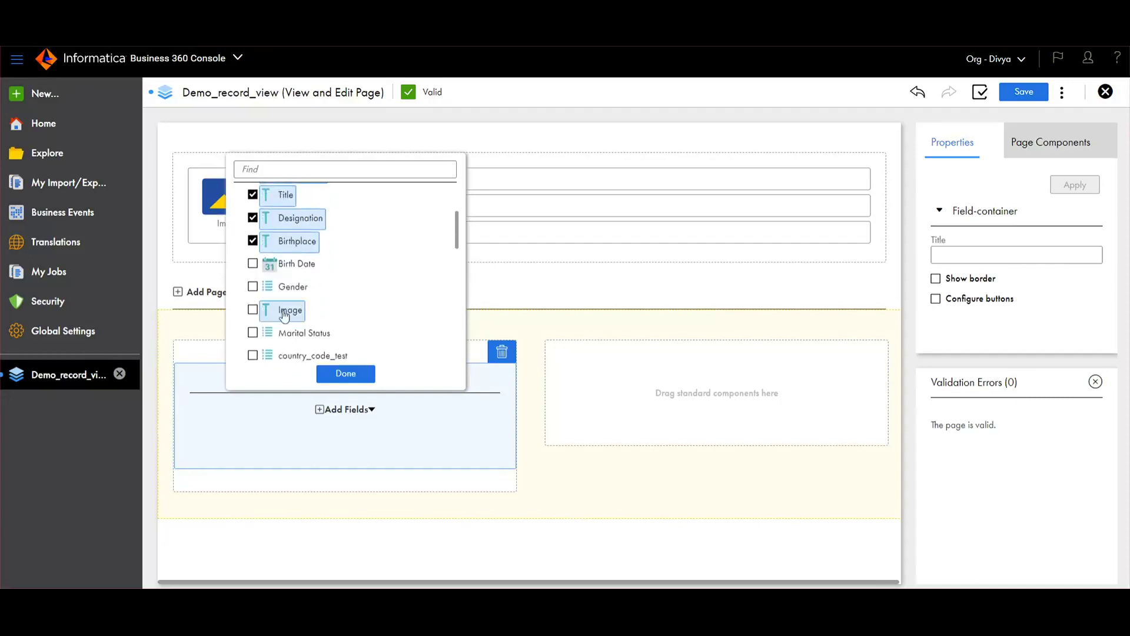
{"action": "left_click", "coordinate": [252, 263]}
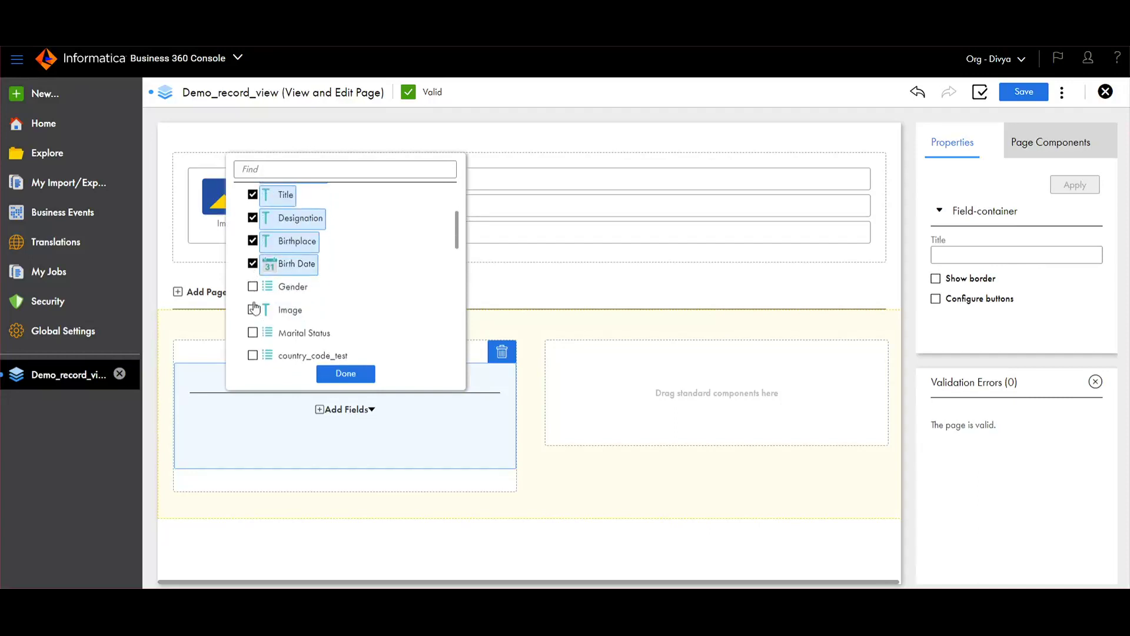
{"action": "left_click", "coordinate": [253, 287]}
{"action": "left_click", "coordinate": [253, 310]}
{"action": "left_click", "coordinate": [253, 333]}
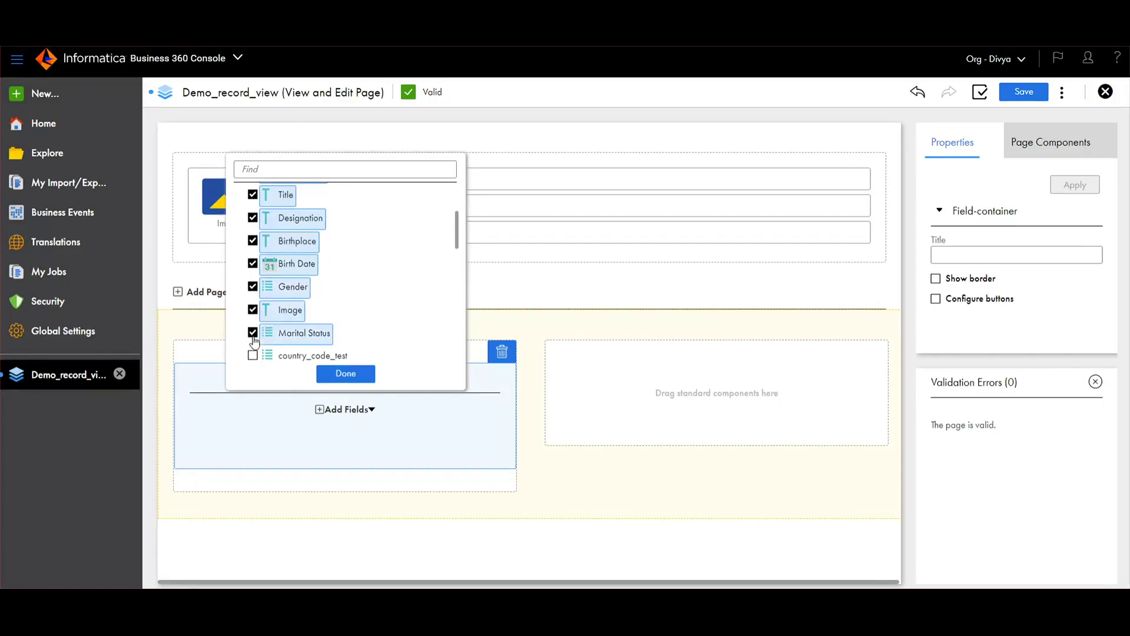
{"action": "scroll", "coordinate": [254, 336], "scroll_direction": "down", "scroll_amount": 2}
{"action": "left_click", "coordinate": [253, 248]}
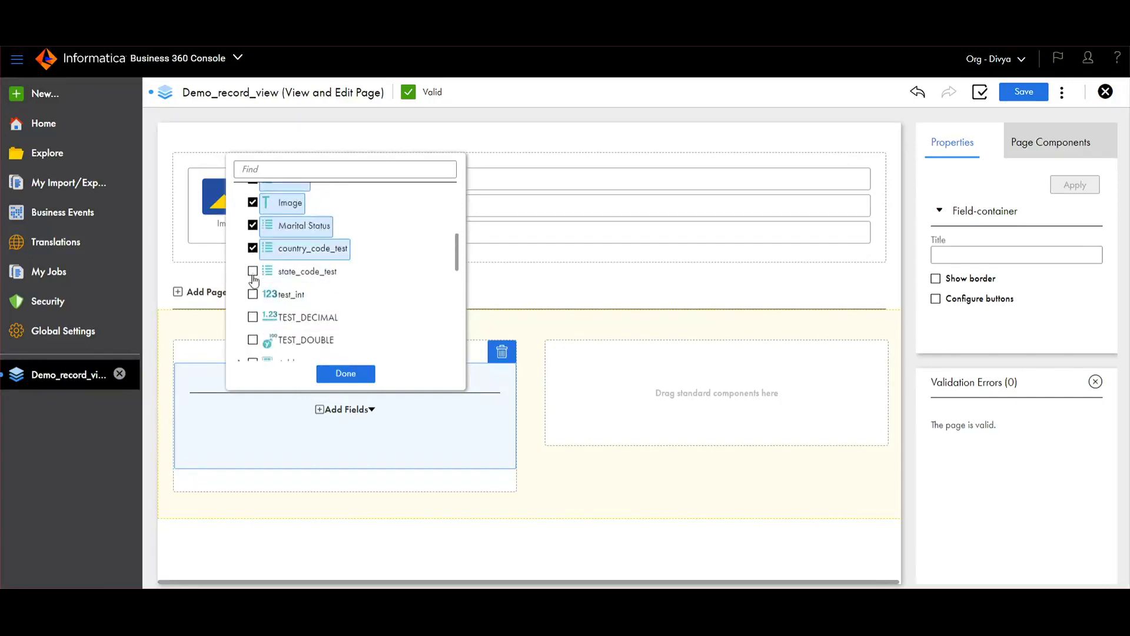
{"action": "left_click", "coordinate": [252, 271]}
{"action": "left_click", "coordinate": [332, 376]}
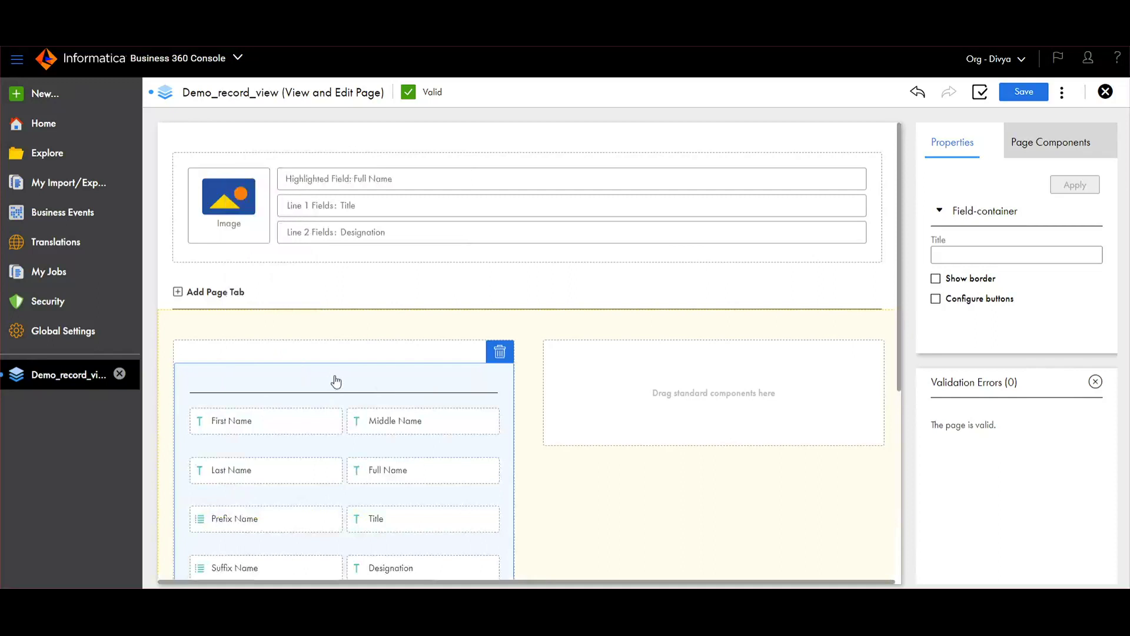
Place a Fields component in the empty second column container.
{"action": "scroll", "coordinate": [449, 432], "scroll_direction": "down", "scroll_amount": 4}
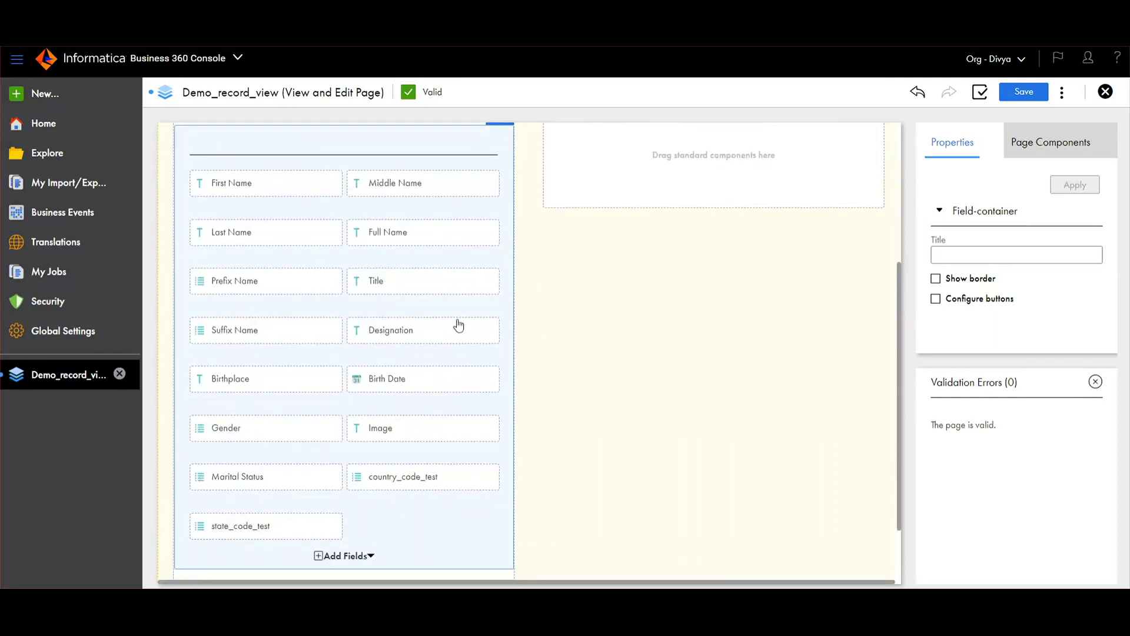
{"action": "scroll", "coordinate": [681, 391], "scroll_direction": "up", "scroll_amount": 3}
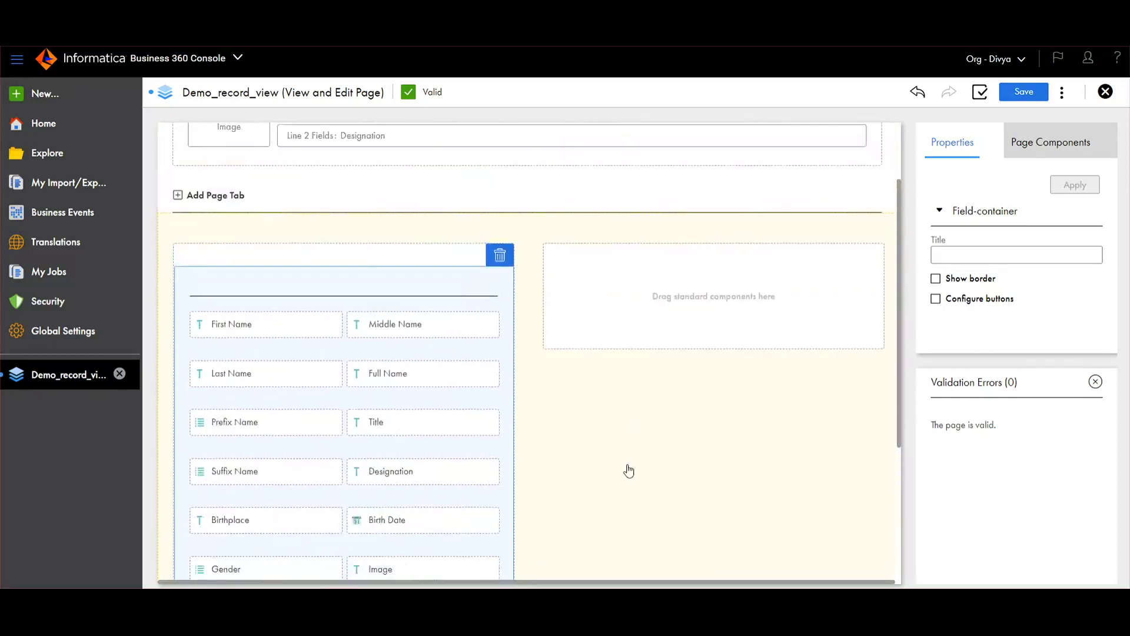
{"action": "scroll", "coordinate": [629, 471], "scroll_direction": "up", "scroll_amount": 1}
{"action": "left_click", "coordinate": [702, 354]}
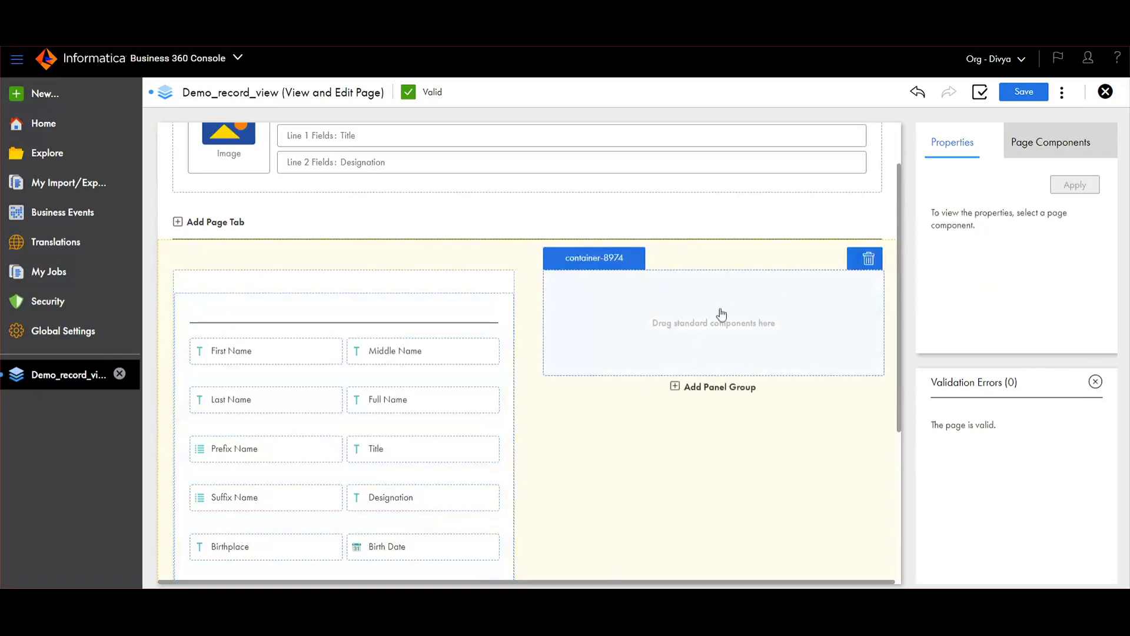
{"action": "scroll", "coordinate": [758, 324], "scroll_direction": "up", "scroll_amount": 2}
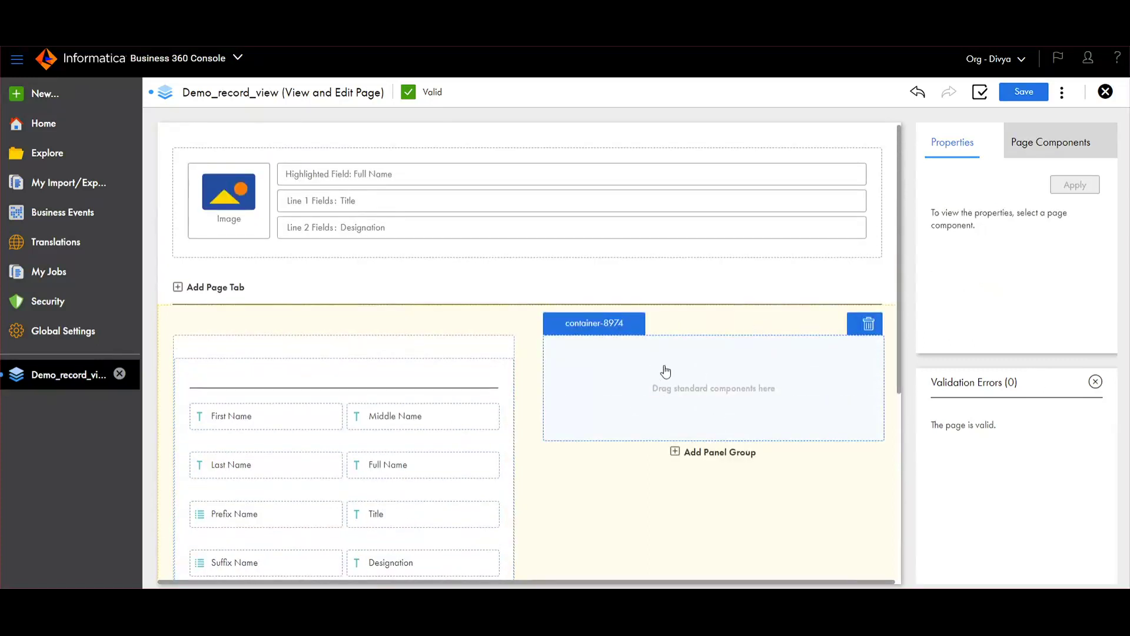
{"action": "left_click", "coordinate": [1063, 144]}
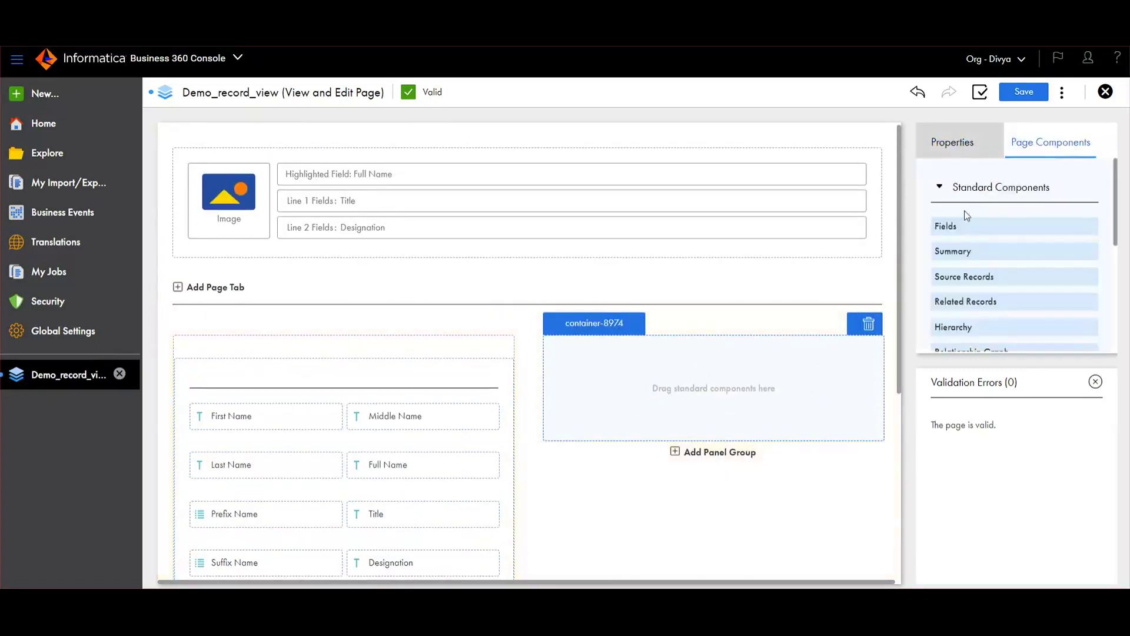
{"action": "left_click_drag", "start_coordinate": [957, 223], "coordinate": [674, 375]}
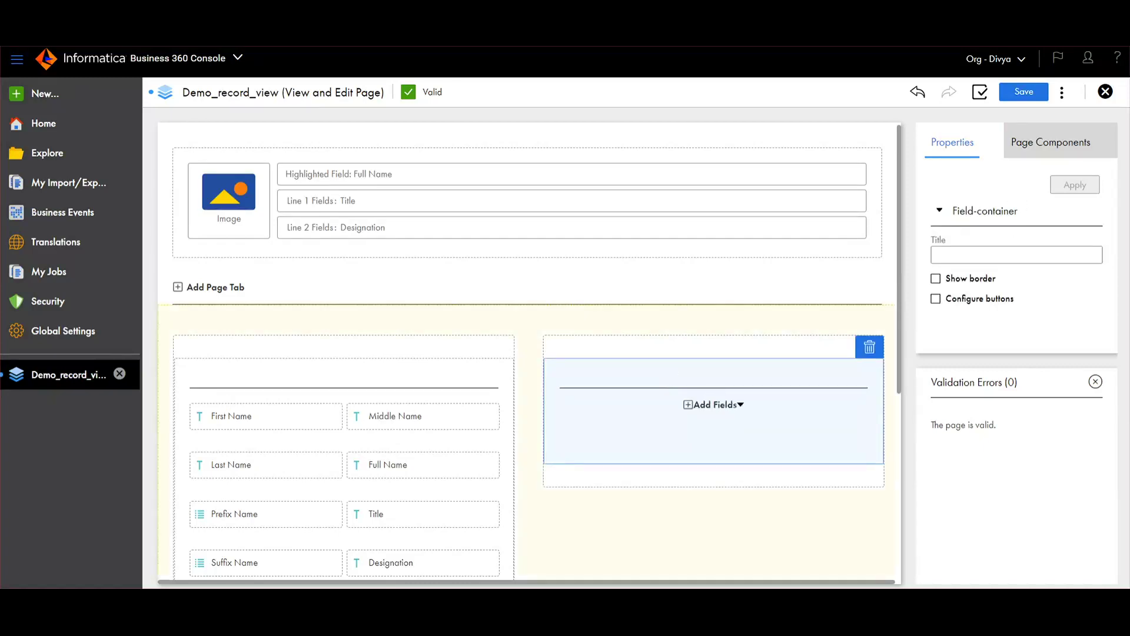
Add the Address field group to the second column's Fields component.
{"action": "left_click", "coordinate": [709, 405]}
{"action": "scroll", "coordinate": [658, 318], "scroll_direction": "down", "scroll_amount": 2}
{"action": "scroll", "coordinate": [658, 317], "scroll_direction": "down", "scroll_amount": 5}
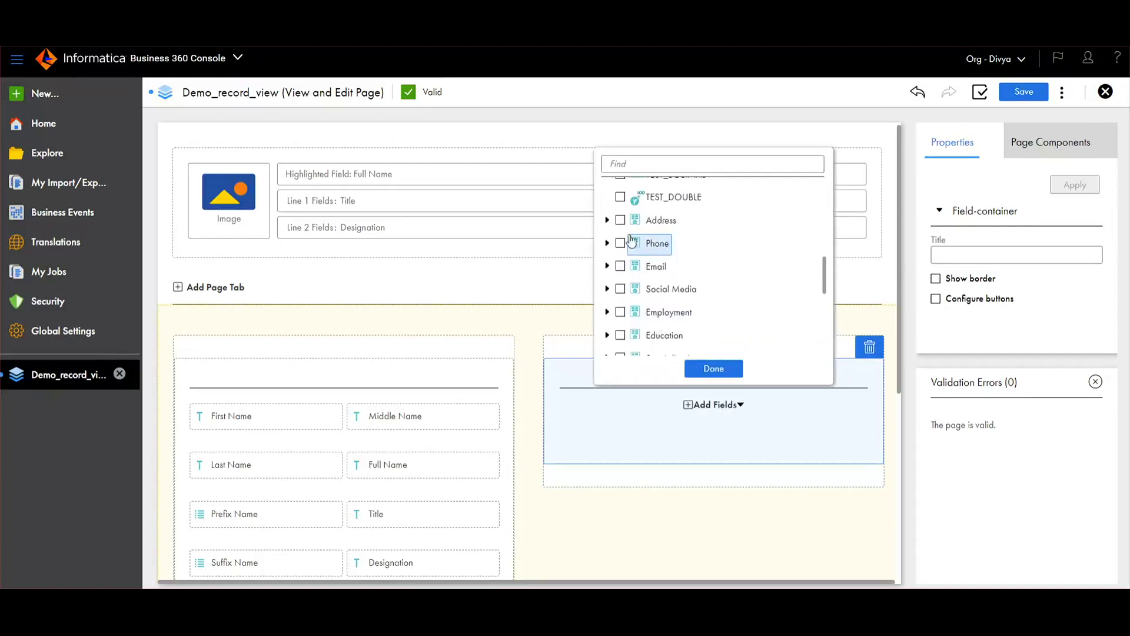
{"action": "left_click", "coordinate": [620, 220]}
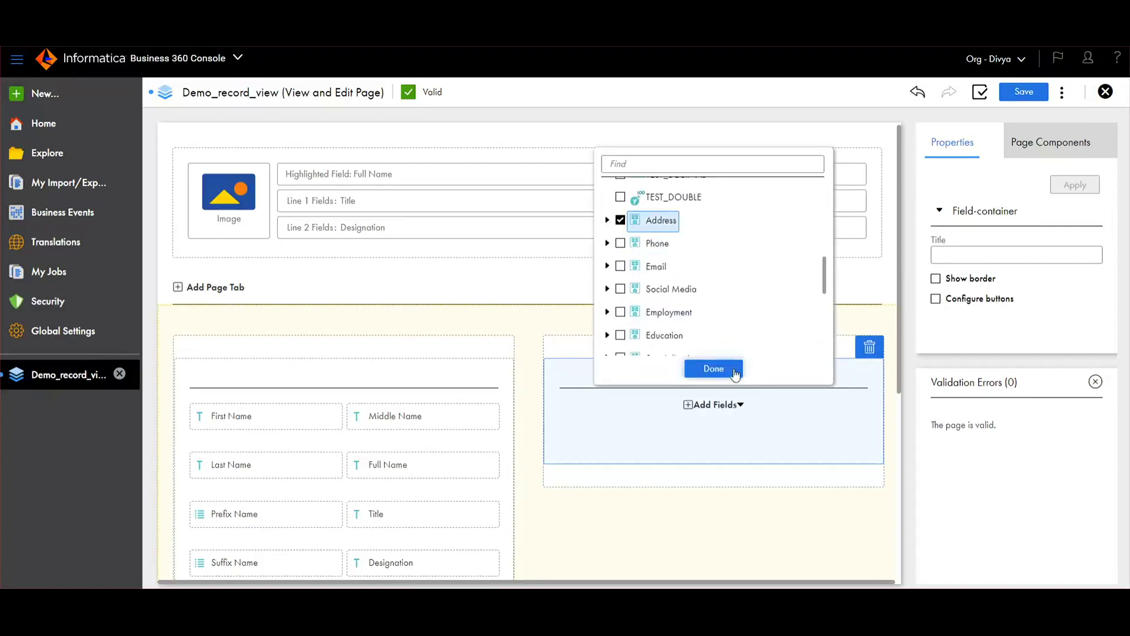
{"action": "left_click", "coordinate": [721, 369]}
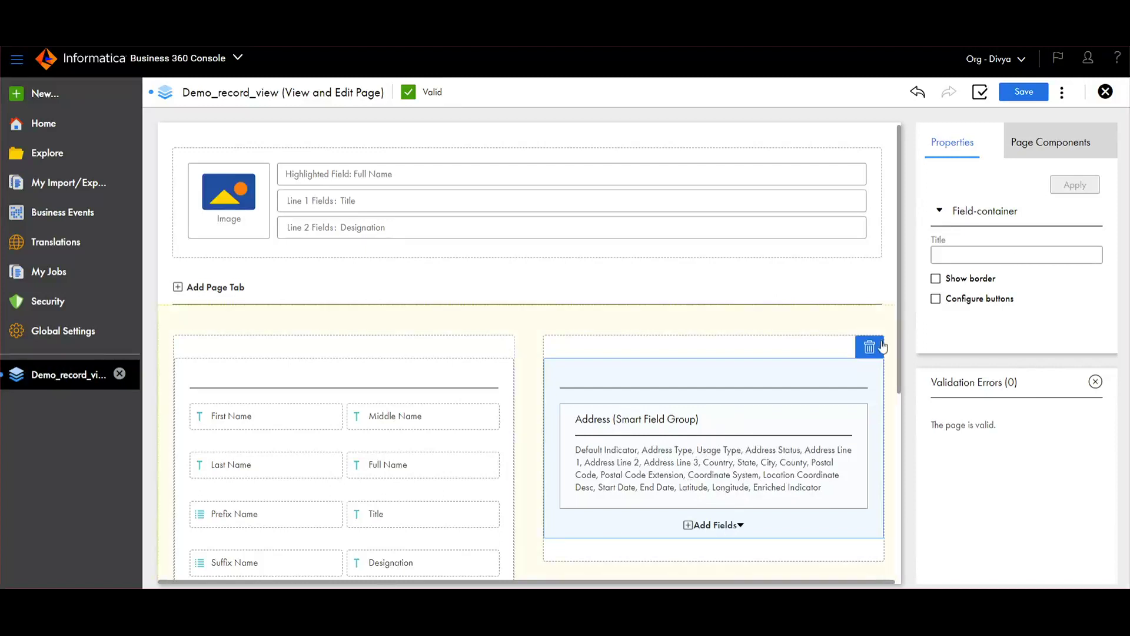
Save the Demo_record_view page and look over its finished layout.
{"action": "left_click", "coordinate": [1023, 92]}
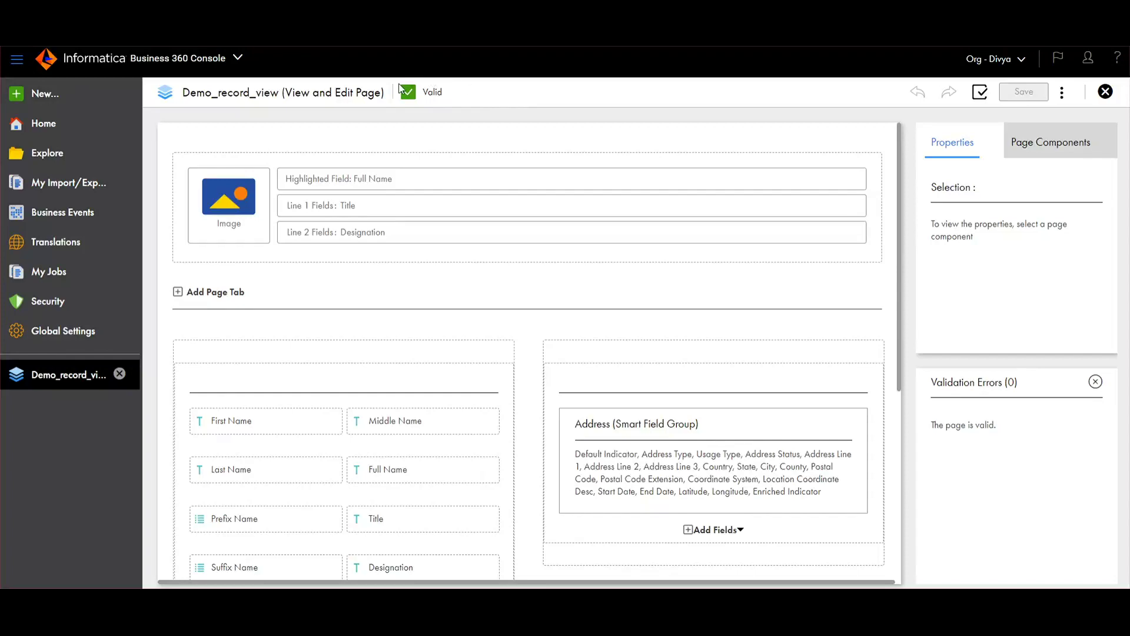
{"action": "scroll", "coordinate": [499, 267], "scroll_direction": "down", "scroll_amount": 3}
{"action": "scroll", "coordinate": [532, 257], "scroll_direction": "up", "scroll_amount": 3}
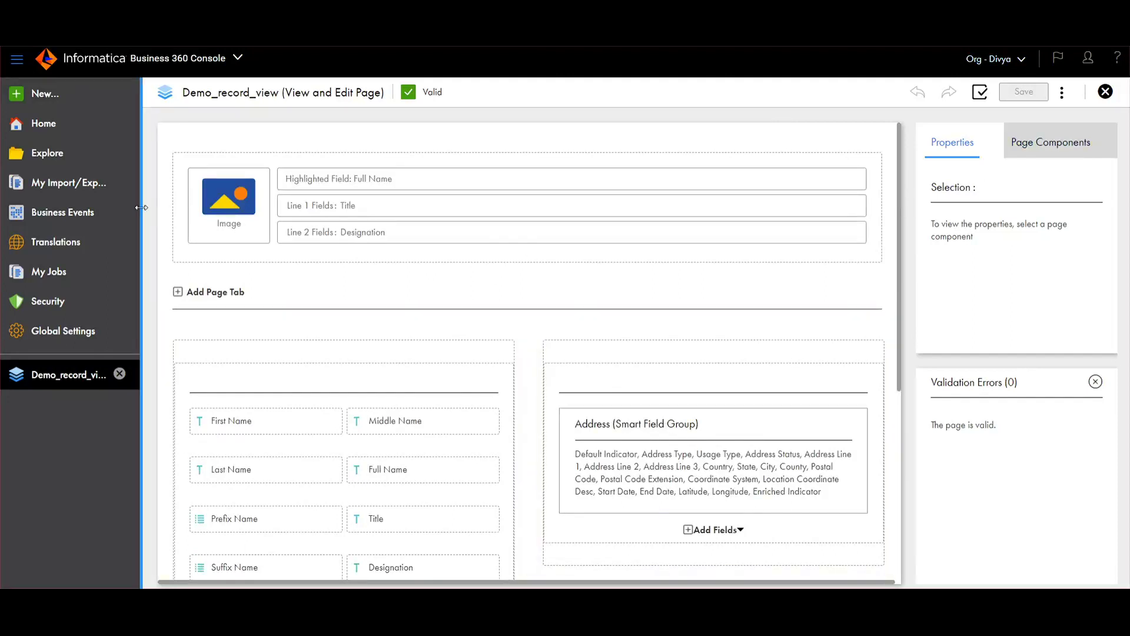
Search all projects for "customer" and open the Customer 360 application.
{"action": "left_click", "coordinate": [50, 154]}
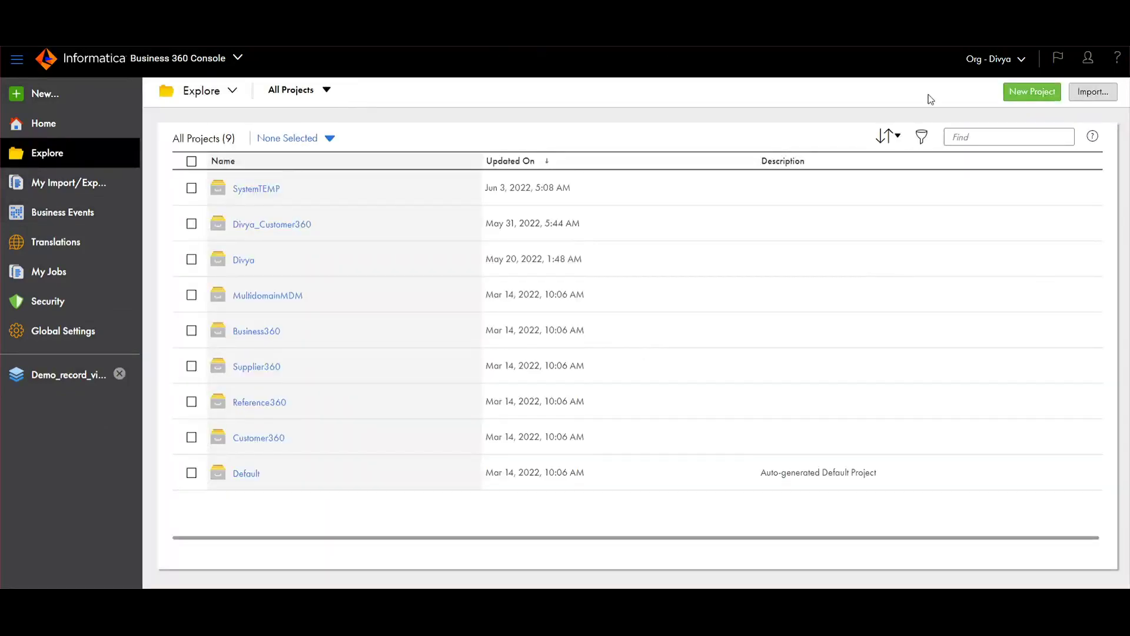
{"action": "left_click", "coordinate": [966, 138]}
{"action": "type", "text": "customer"}
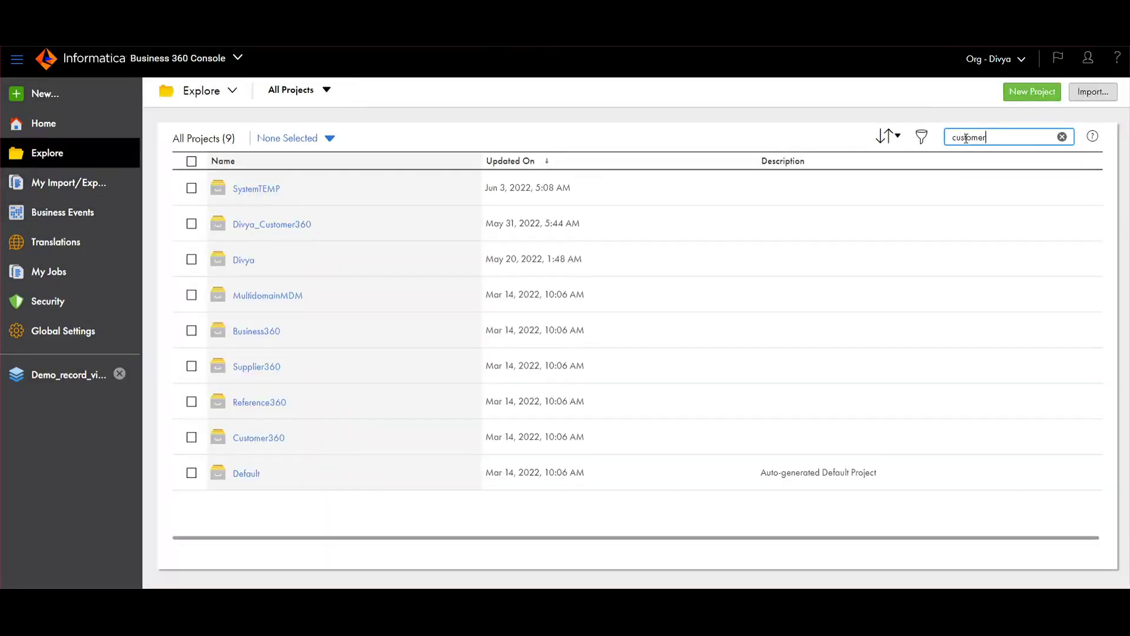
{"action": "key", "text": "Return"}
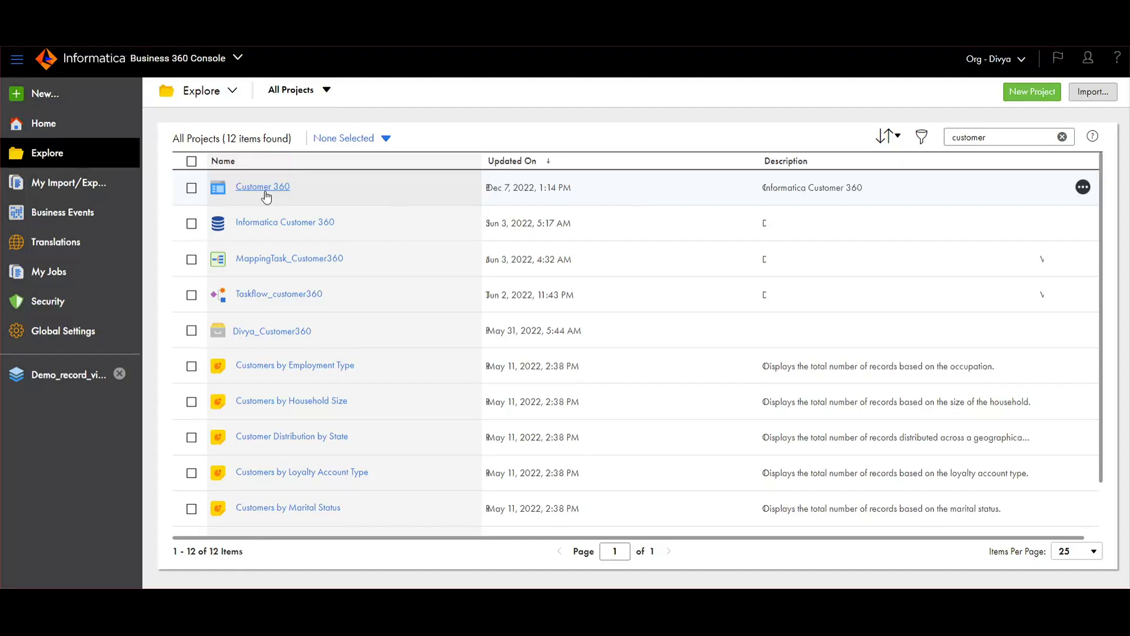
{"action": "left_click", "coordinate": [262, 188]}
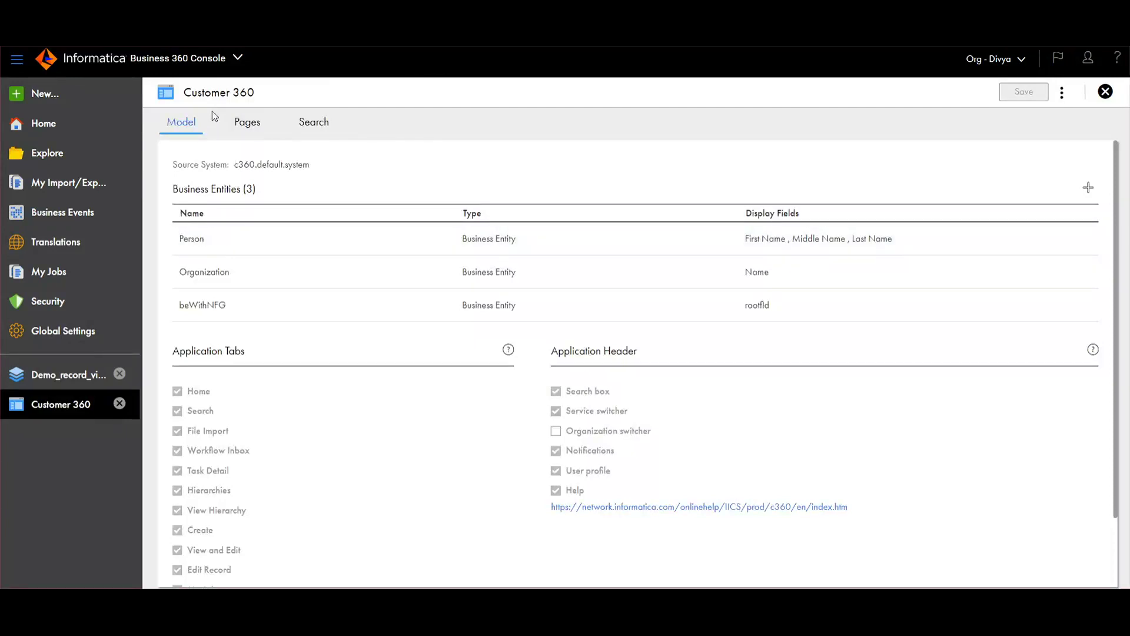
Add the Demo_record_view page to the Person entity's View and Edit pages in the Customer 360 application.
{"action": "left_click", "coordinate": [246, 126]}
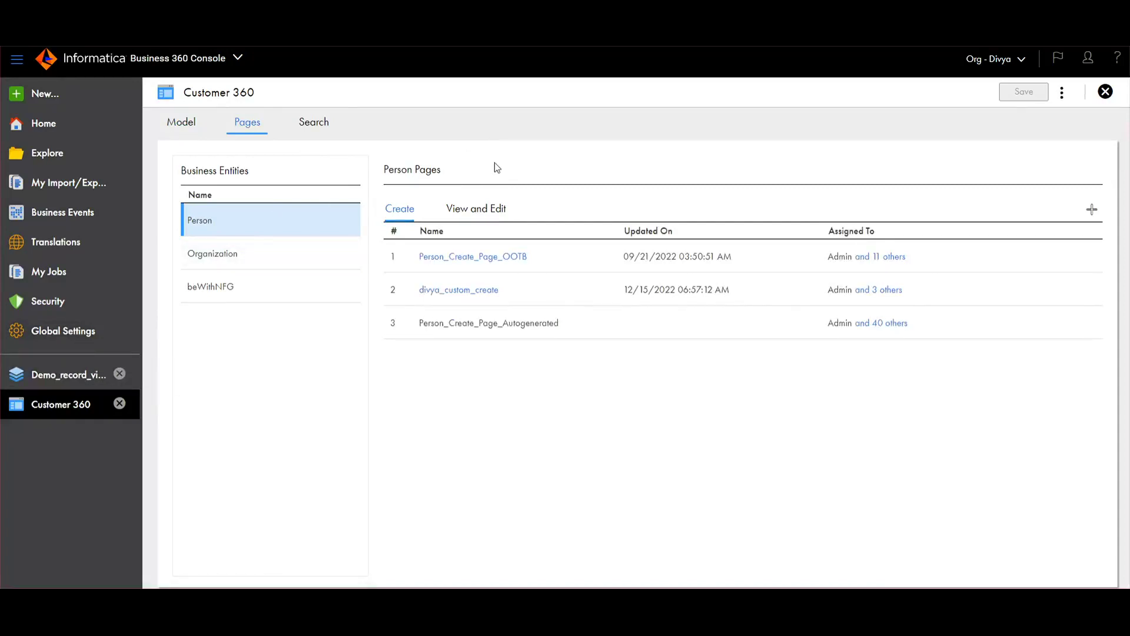
{"action": "left_click", "coordinate": [469, 214]}
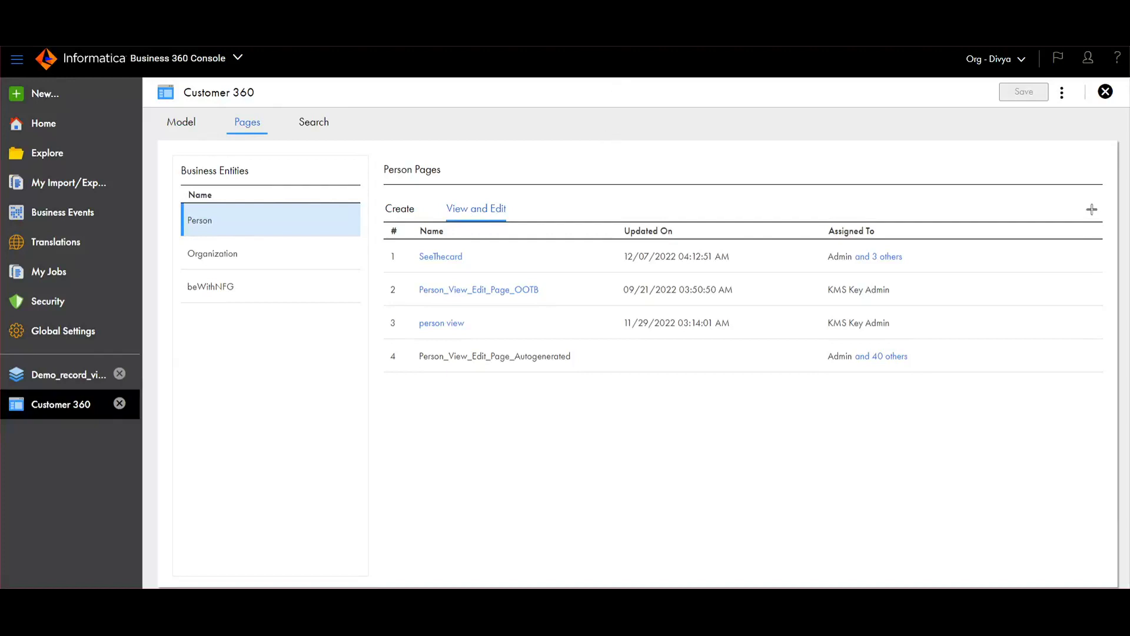
{"action": "left_click", "coordinate": [1091, 210]}
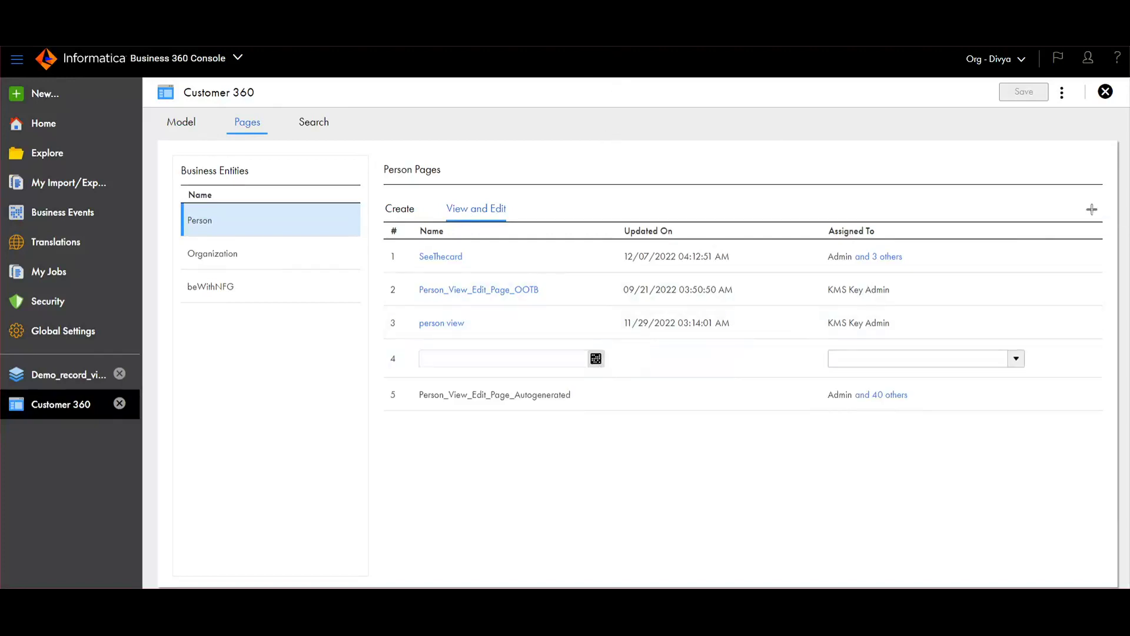
{"action": "left_click", "coordinate": [596, 359]}
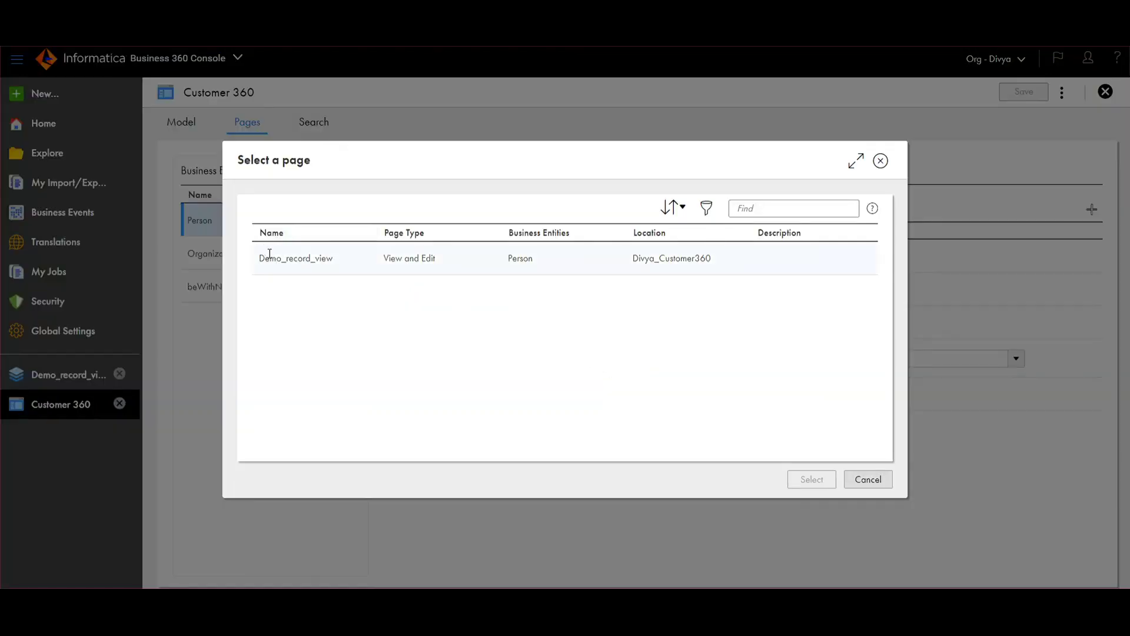
{"action": "left_click", "coordinate": [299, 261]}
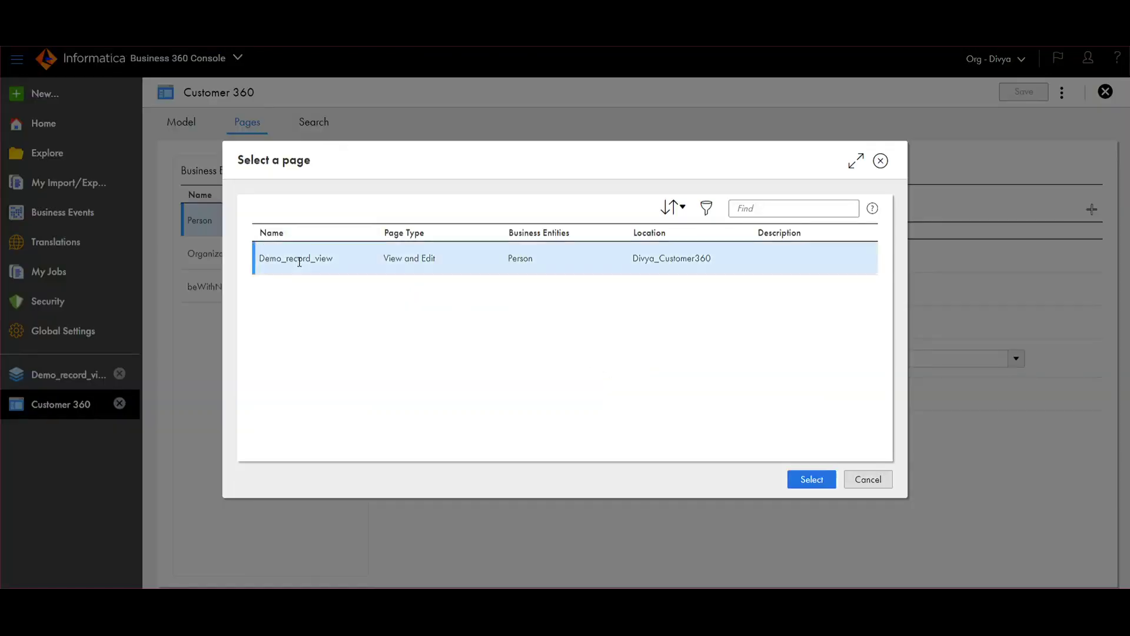
{"action": "left_click", "coordinate": [799, 481]}
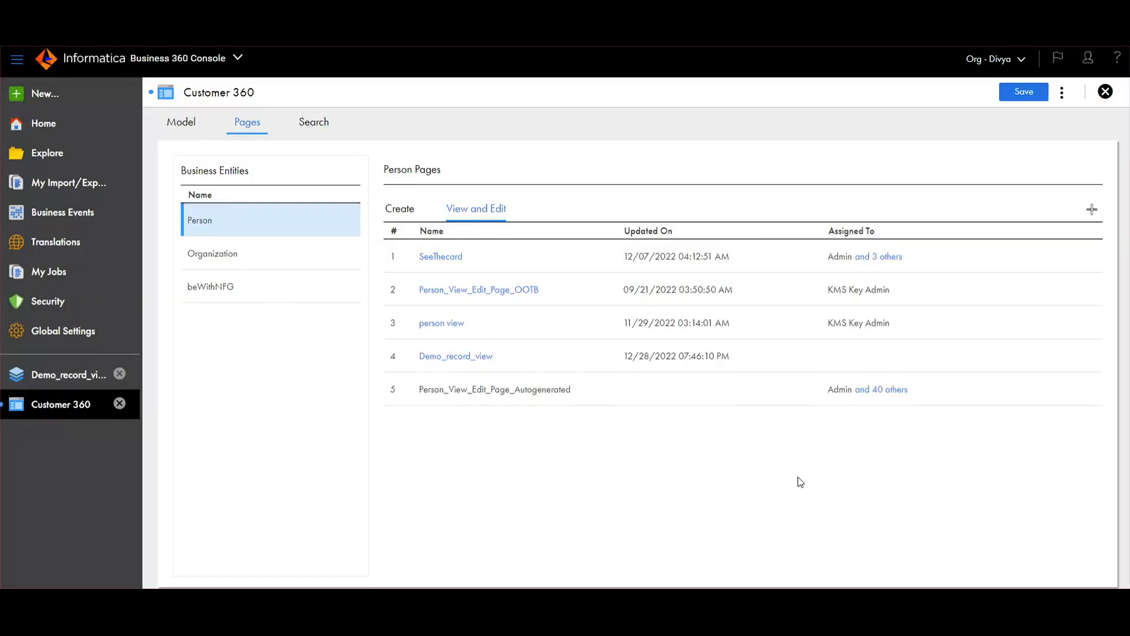
Assign the Demo_record_view page to the Customer 360 Manager, Customer 360 Data Steward and Customer 360 Analyst roles.
{"action": "left_click", "coordinate": [863, 359]}
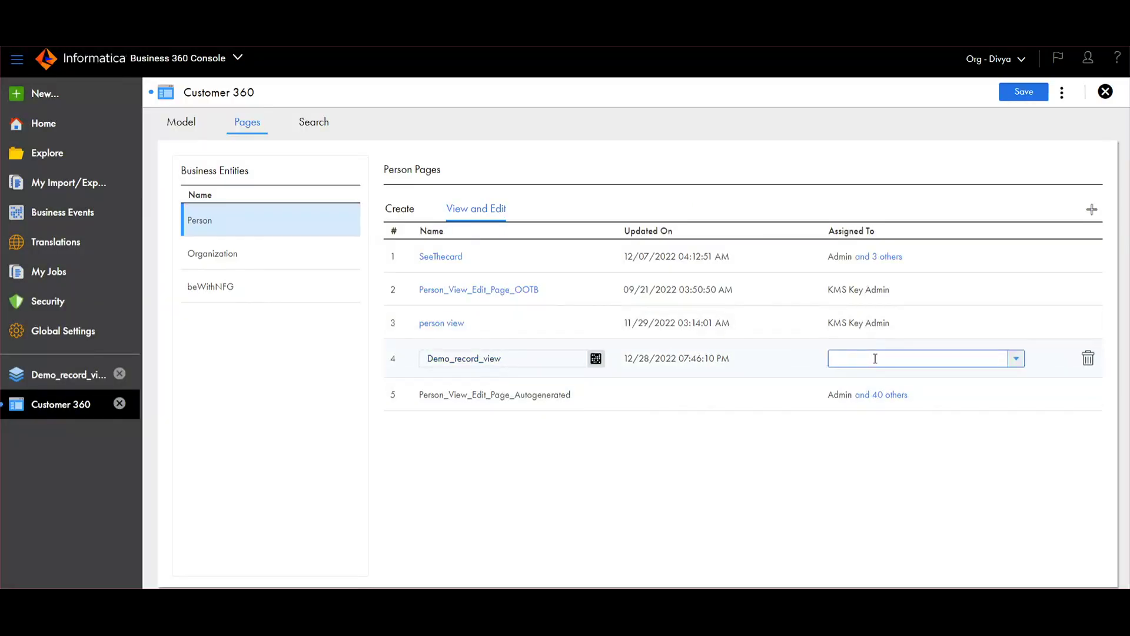
{"action": "left_click", "coordinate": [908, 359]}
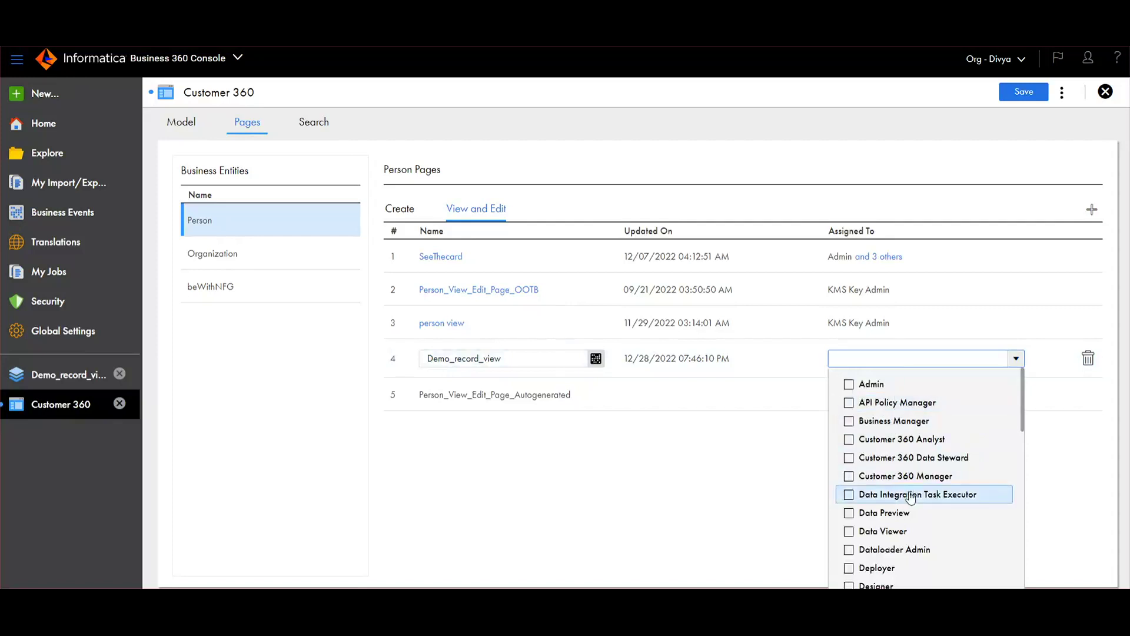
{"action": "scroll", "coordinate": [910, 498], "scroll_direction": "down", "scroll_amount": 1}
{"action": "scroll", "coordinate": [883, 477], "scroll_direction": "up", "scroll_amount": 1}
{"action": "left_click", "coordinate": [848, 466]}
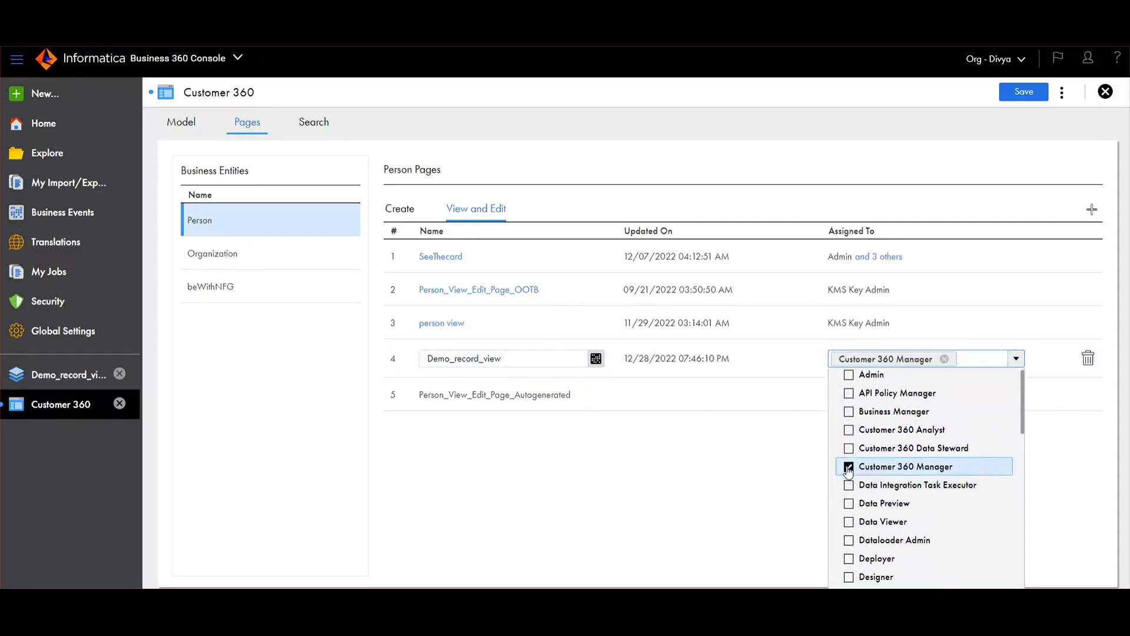
{"action": "left_click", "coordinate": [848, 448]}
{"action": "left_click", "coordinate": [848, 445]}
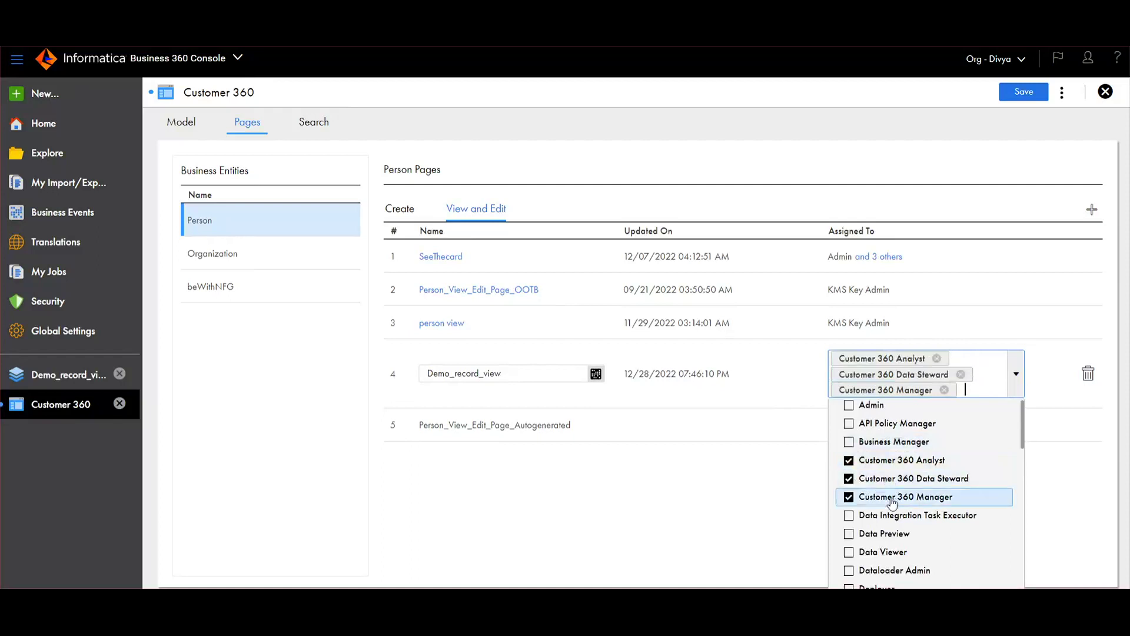
Finish the role assignment for the Demo_record_view page and save the Customer 360 application.
{"action": "left_click", "coordinate": [990, 176]}
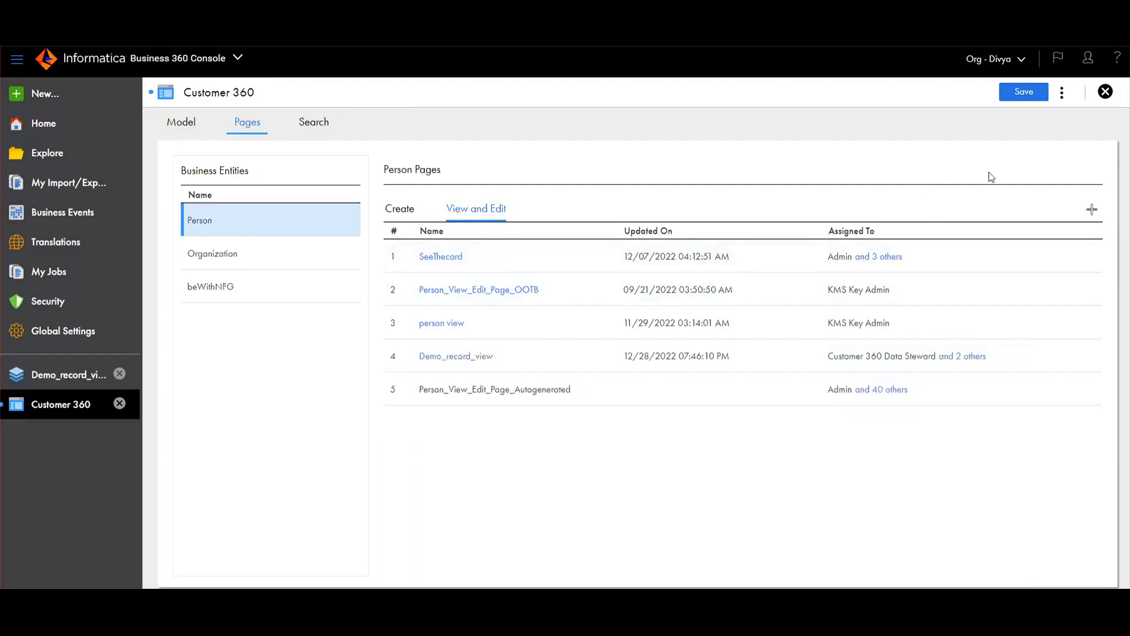
{"action": "left_click", "coordinate": [1013, 94]}
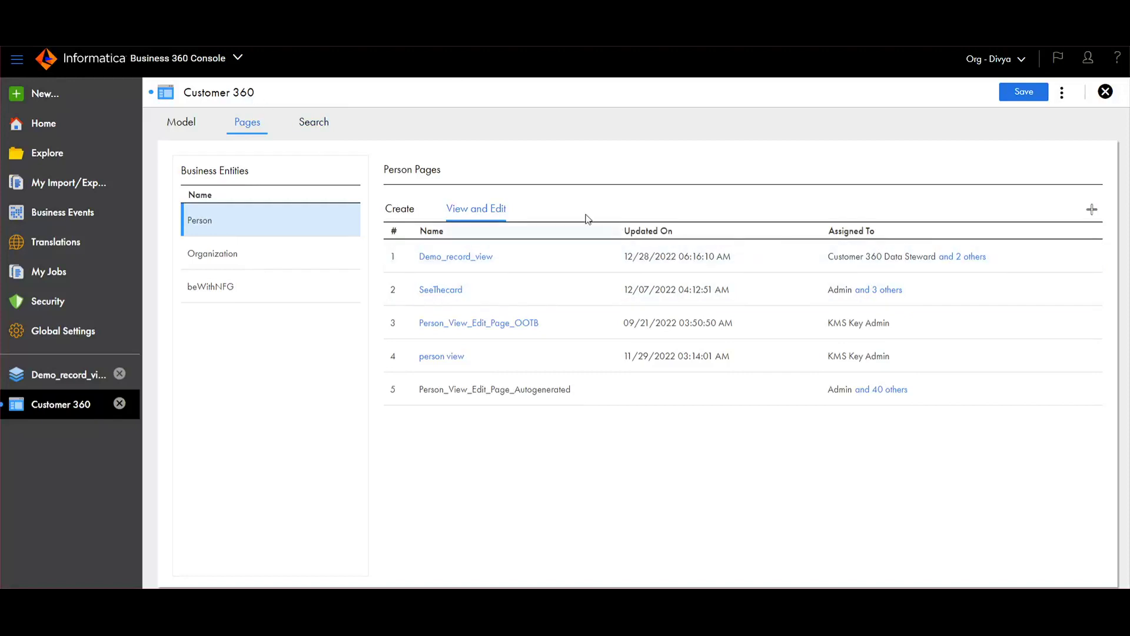
Switch from Business 360 Console to the Customer 360 service, opening it in a new browser tab.
{"action": "left_click", "coordinate": [237, 59]}
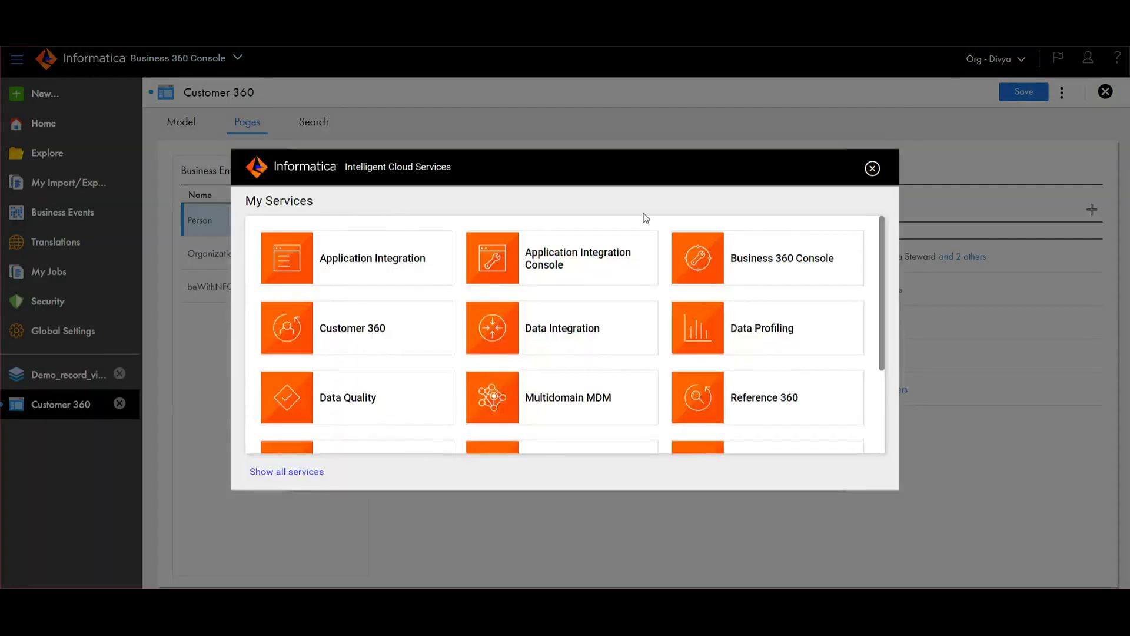
{"action": "right_click", "coordinate": [278, 350]}
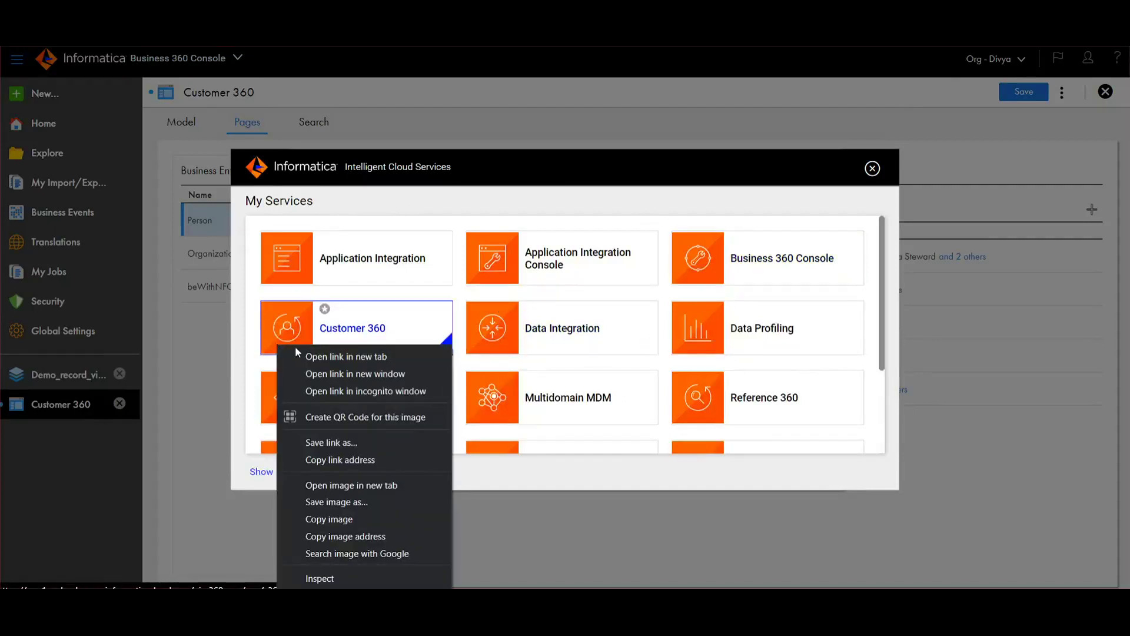
{"action": "left_click", "coordinate": [306, 357]}
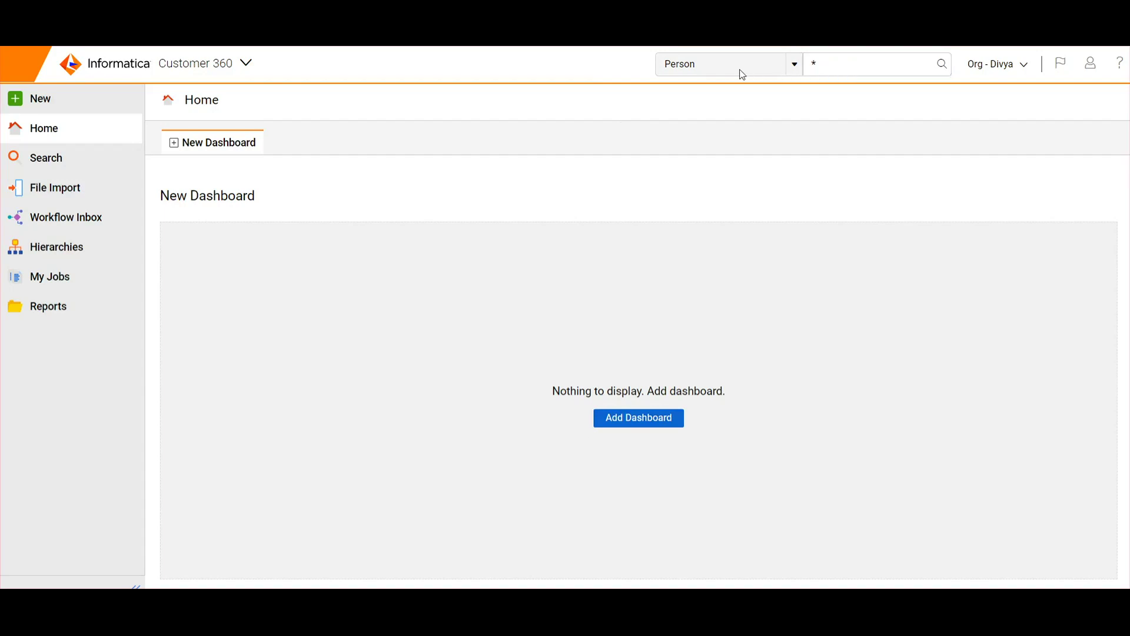
Search the Person records with the wildcard * and open the fourth listed record with a Dallas, Texas address.
{"action": "left_click", "coordinate": [835, 72]}
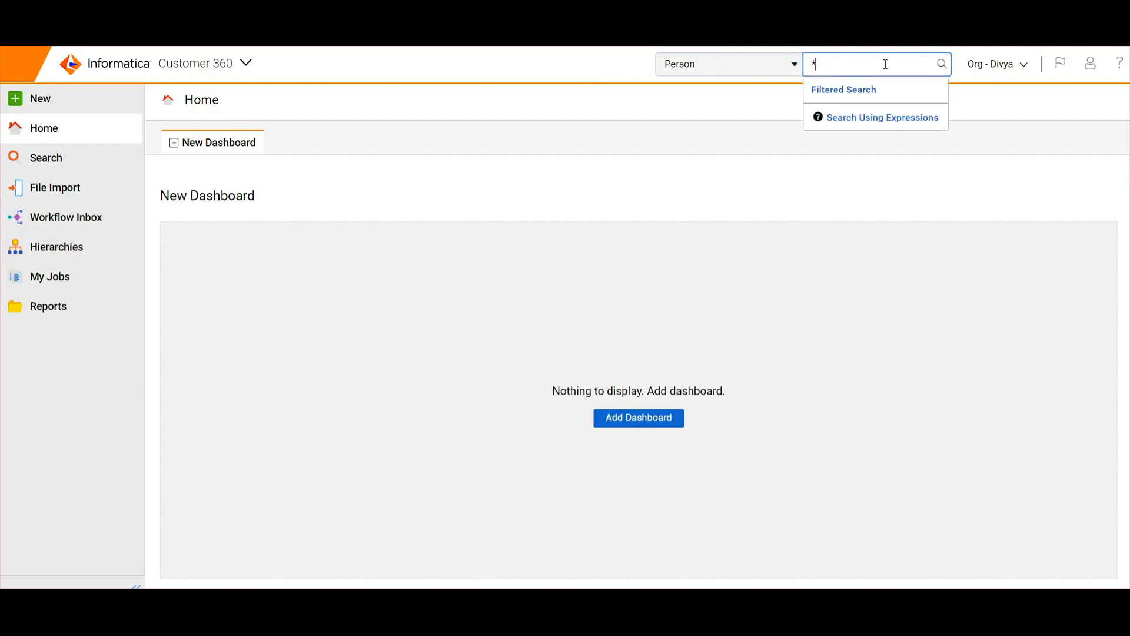
{"action": "left_click", "coordinate": [941, 65]}
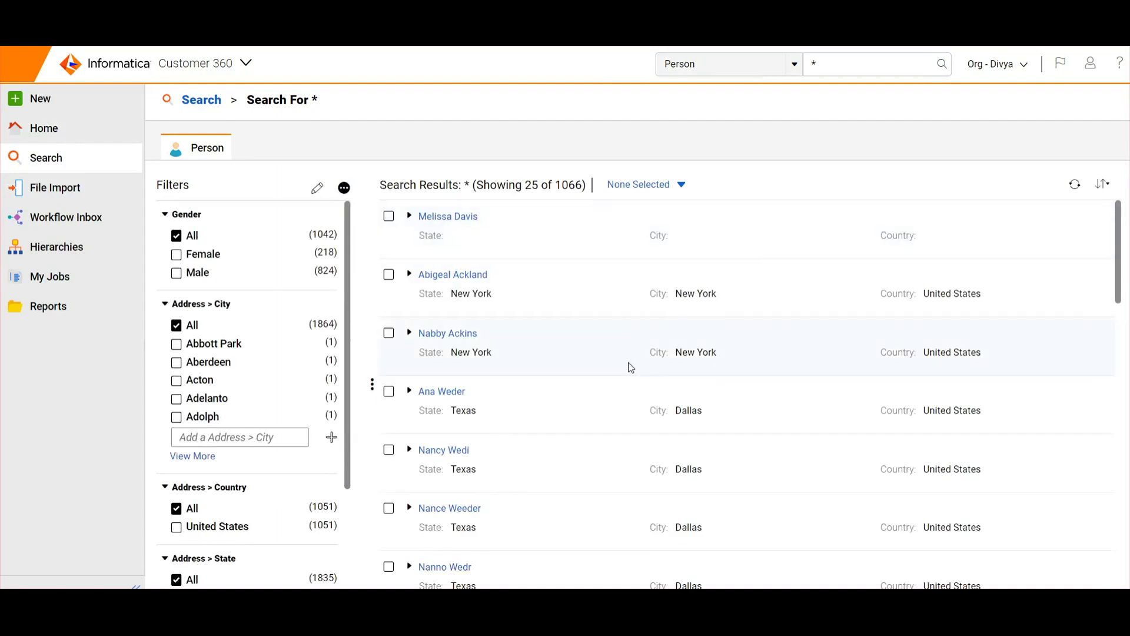
{"action": "scroll", "coordinate": [585, 436], "scroll_direction": "down", "scroll_amount": 1}
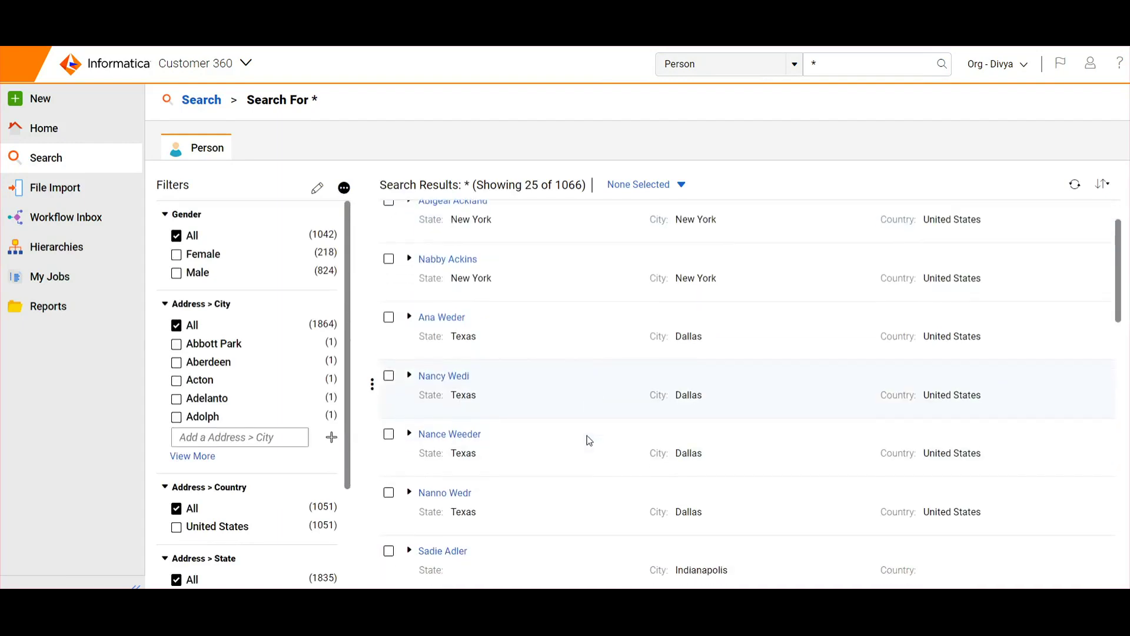
{"action": "left_click", "coordinate": [462, 436]}
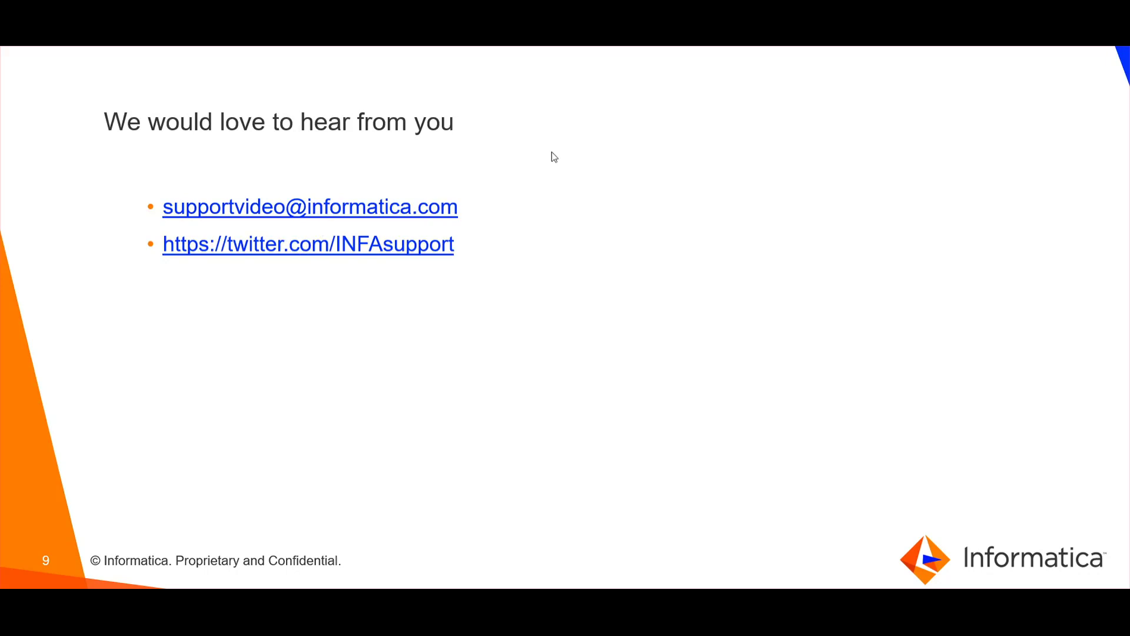
{"action": "key", "text": "Right"}
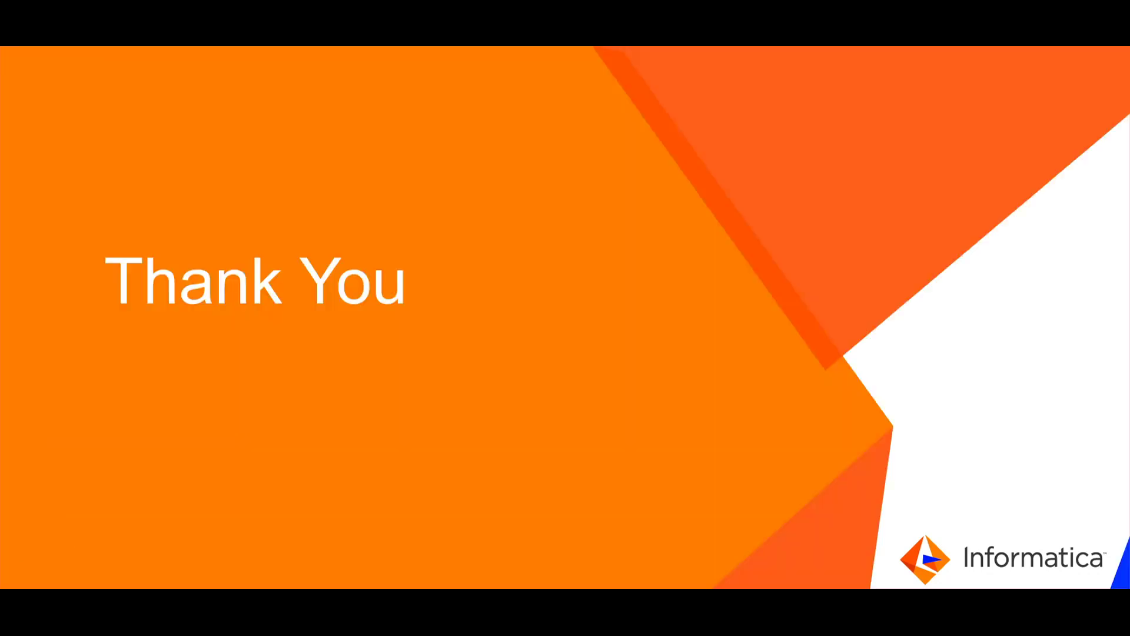